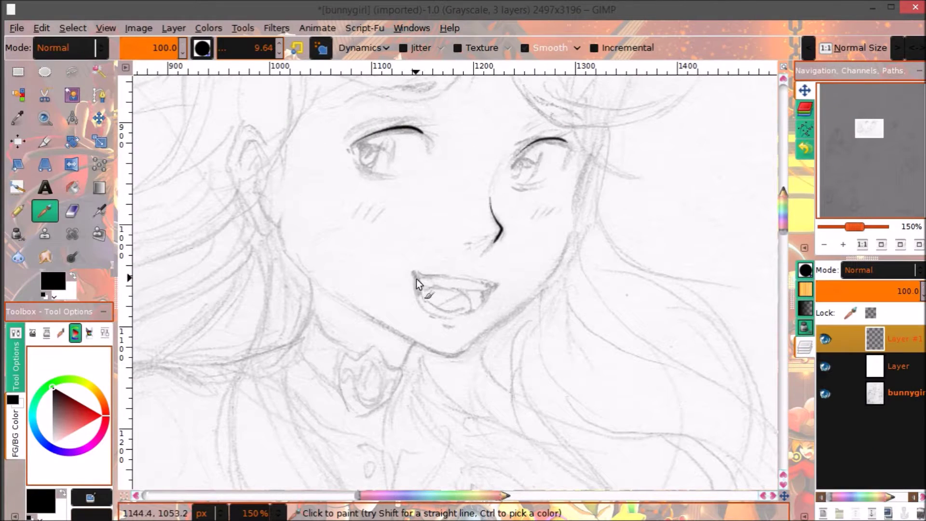
# Ink the upper lip and the bottom of the bow's left lobe, then try a first jawline stroke
pyautogui.moveTo(416, 277); pyautogui.dragTo(484, 286)
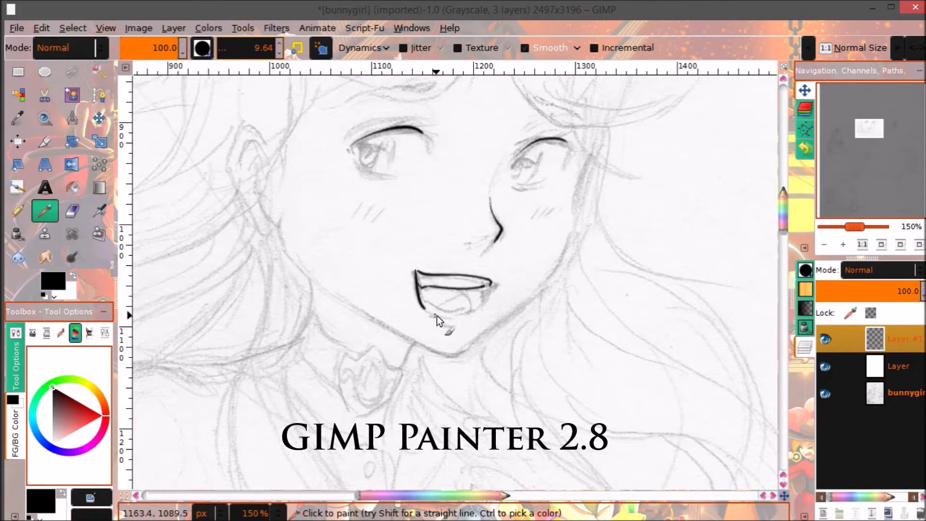
pyautogui.doubleClick(825, 244)
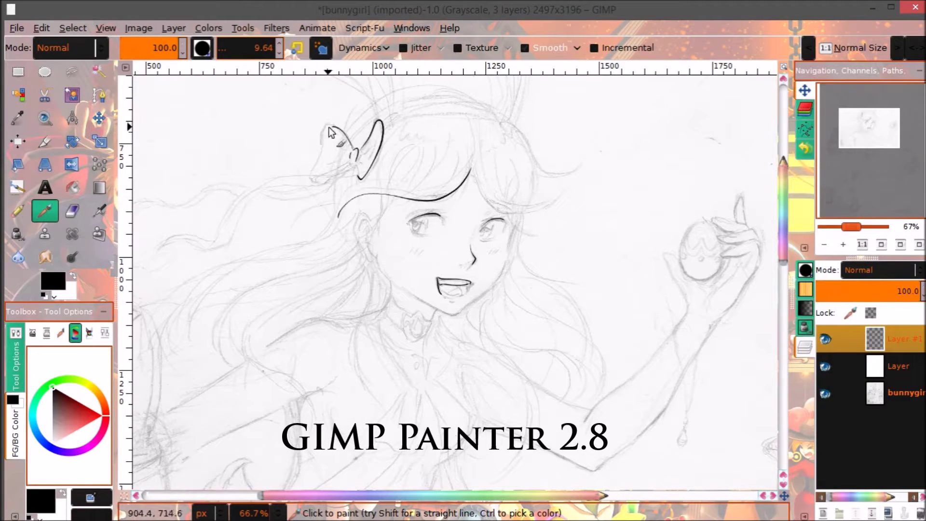
pyautogui.moveTo(352, 160); pyautogui.dragTo(311, 182)
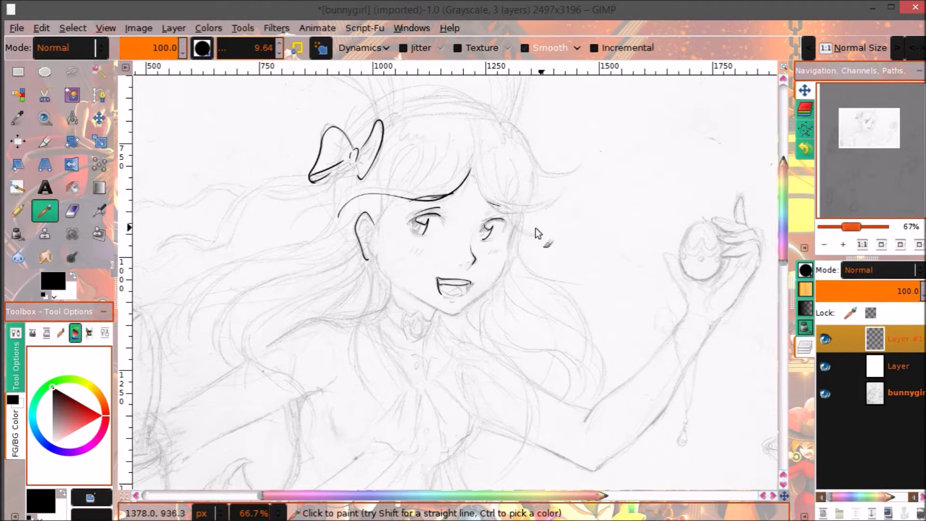
pyautogui.scroll(1, 385, 193)
pyautogui.scroll(1, 236, 157)
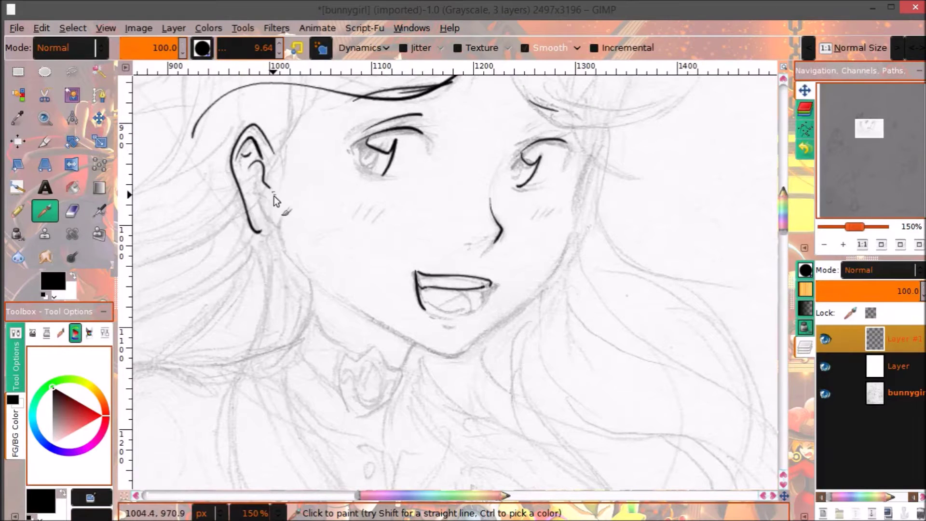
pyautogui.moveTo(301, 266); pyautogui.dragTo(427, 332)
# Redo the jawline along the chin and draw a ribbon tail flowing from the bow
pyautogui.hotkey('ctrl', 'z')
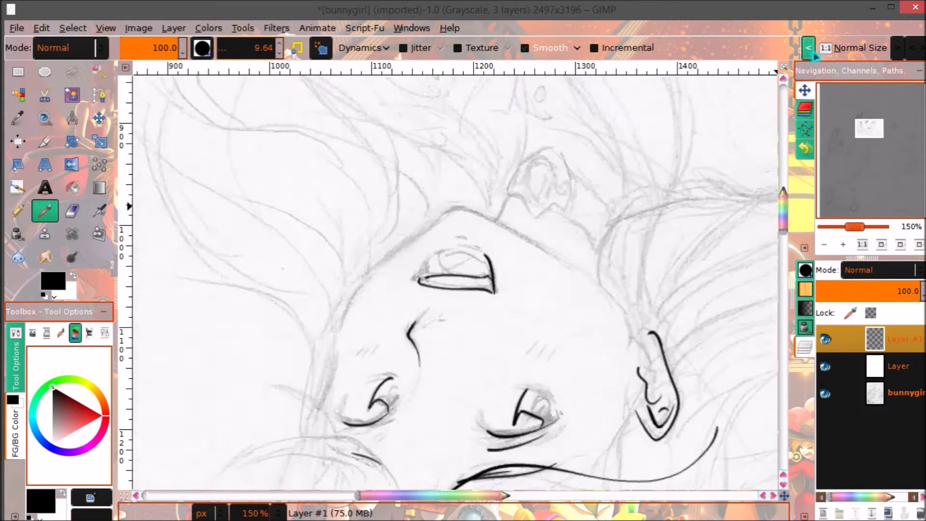
pyautogui.moveTo(571, 211); pyautogui.dragTo(630, 235)
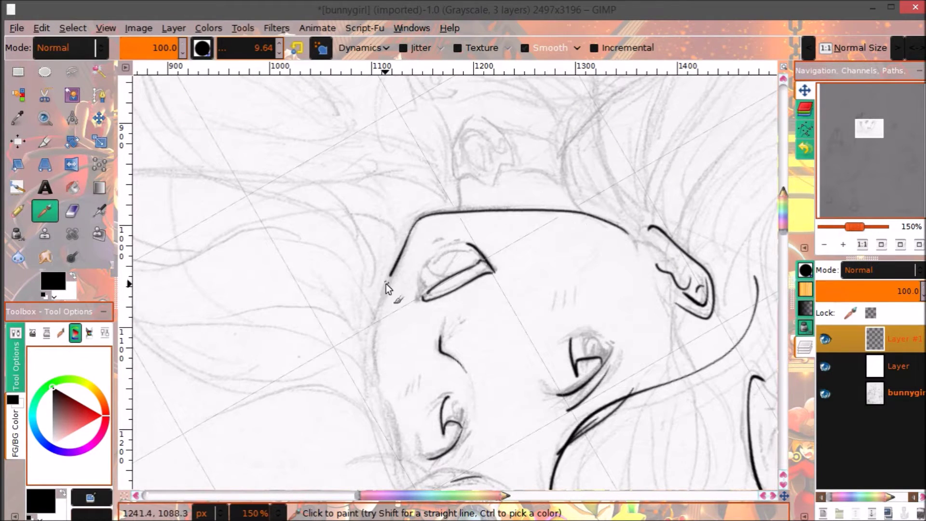
pyautogui.click(917, 50)
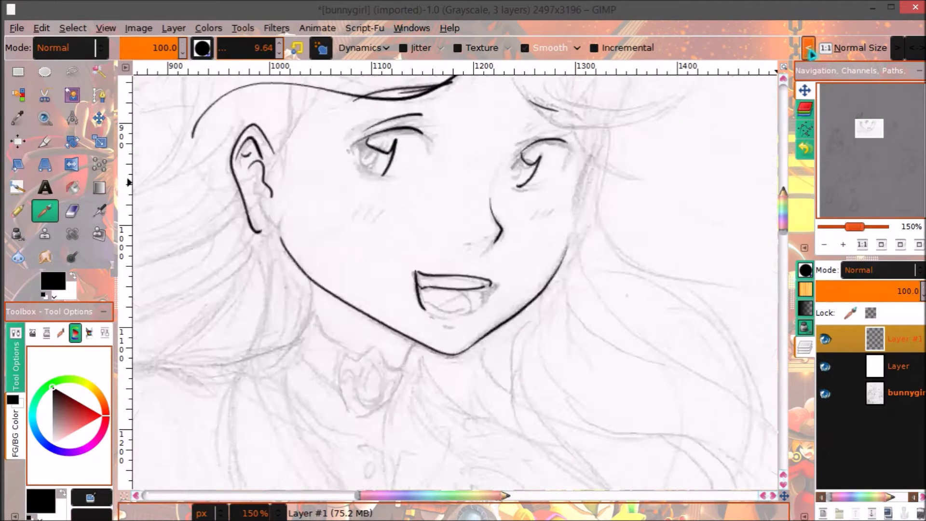
pyautogui.click(916, 52)
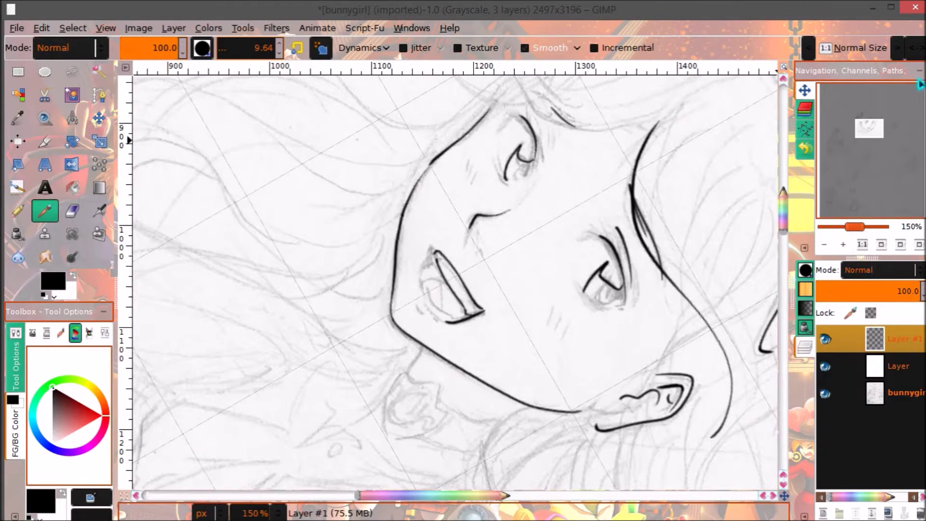
pyautogui.press('!')
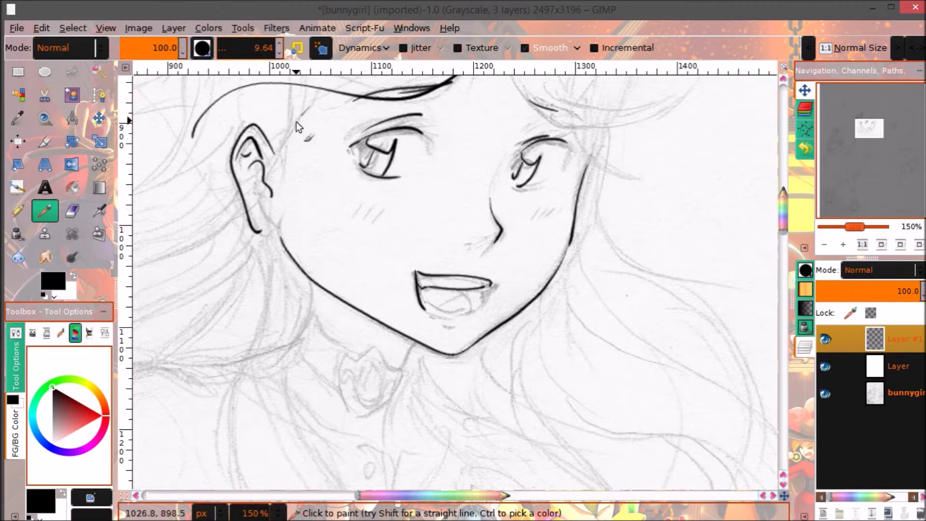
pyautogui.press('-')
pyautogui.press('-')
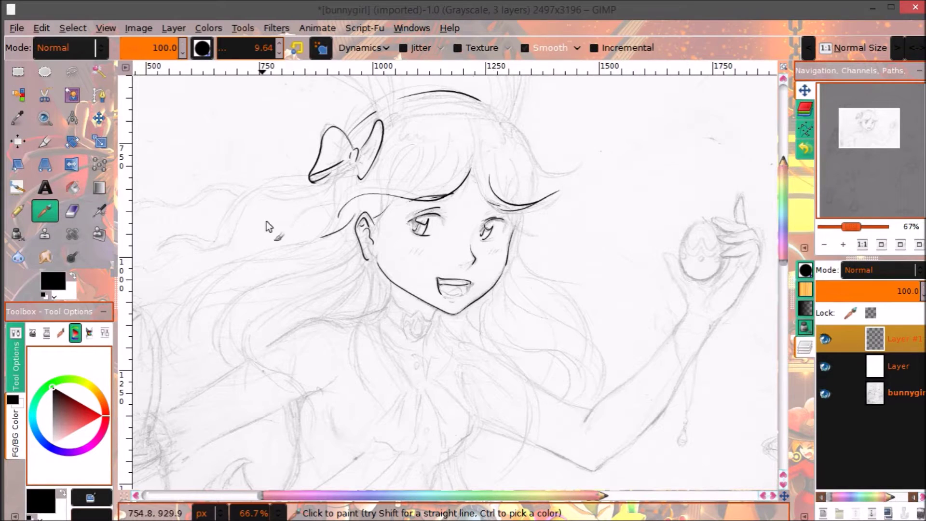
pyautogui.moveTo(313, 184)
pyautogui.mouseDown()
pyautogui.moveTo(216, 226)
pyautogui.moveTo(208, 246)
pyautogui.moveTo(182, 235)
pyautogui.mouseUp()
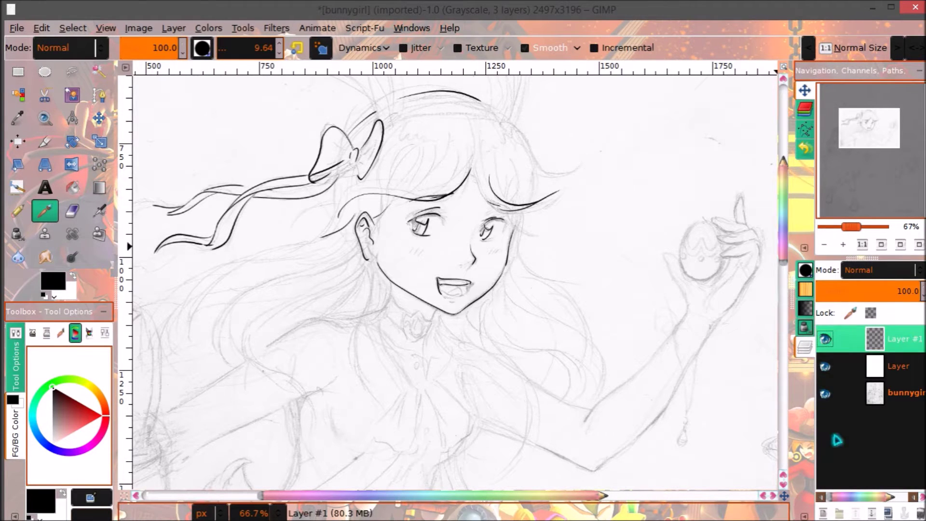
# Delete Layer #1 and send the sketch to AzDrawing2 through python_fu_shellout
pyautogui.click(919, 512)
pyautogui.click(276, 28)
pyautogui.click(344, 422)
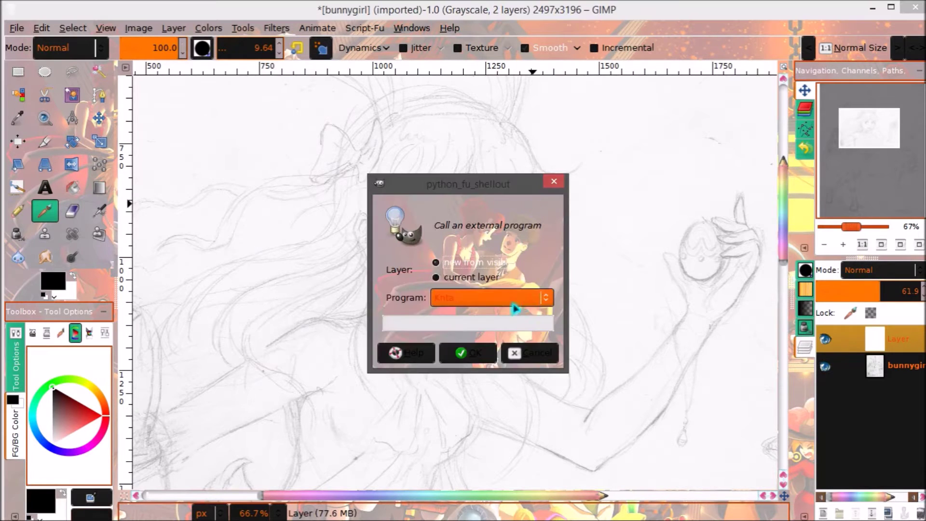
pyautogui.click(517, 311)
pyautogui.click(492, 315)
pyautogui.click(471, 353)
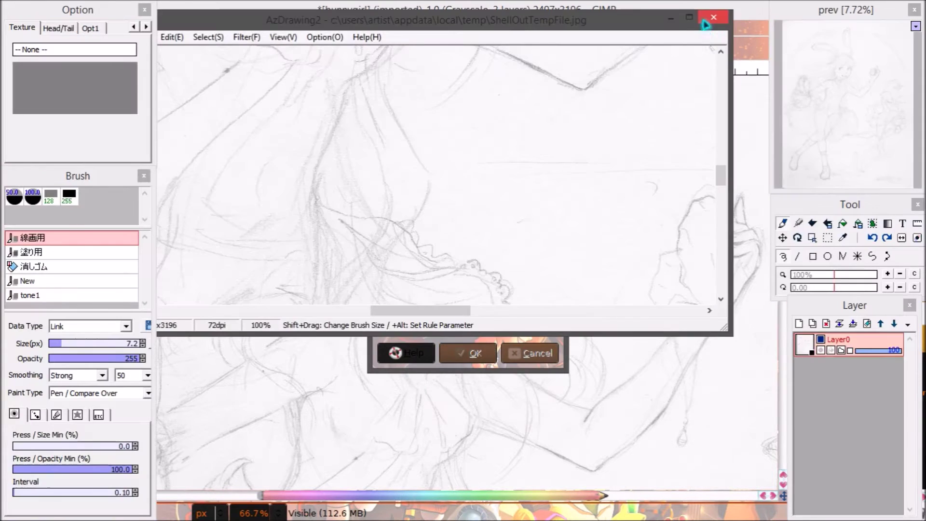
# Ink the left eye's upper lid, the nose, the forehead hairline and both bow loops
pyautogui.moveTo(388, 220); pyautogui.dragTo(441, 217)
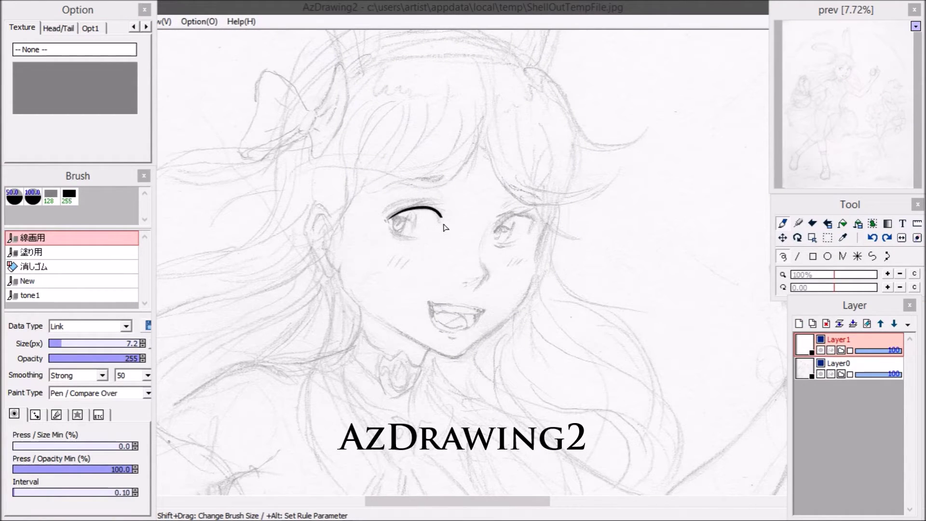
pyautogui.moveTo(486, 232); pyautogui.dragTo(482, 257)
pyautogui.moveTo(479, 131)
pyautogui.mouseDown()
pyautogui.moveTo(417, 186)
pyautogui.moveTo(302, 183)
pyautogui.mouseUp()
pyautogui.moveTo(328, 82); pyautogui.dragTo(328, 141)
pyautogui.moveTo(307, 107)
pyautogui.mouseDown()
pyautogui.moveTo(256, 94)
pyautogui.moveTo(250, 158)
pyautogui.mouseUp()
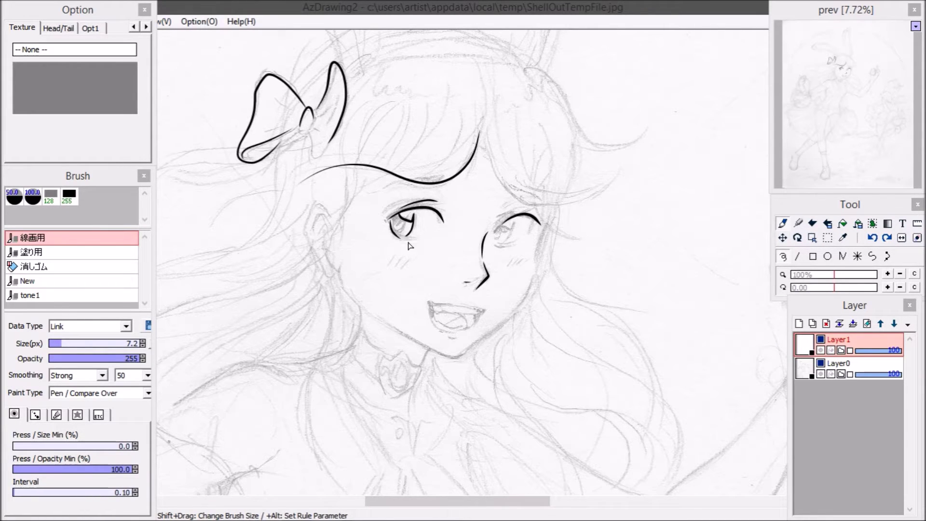
# Ink the right eye's lower lid, a short hair strand, the ear outline and the jawline
pyautogui.moveTo(496, 244); pyautogui.dragTo(522, 238)
pyautogui.moveTo(386, 187); pyautogui.dragTo(444, 174)
pyautogui.moveTo(326, 211); pyautogui.dragTo(336, 276)
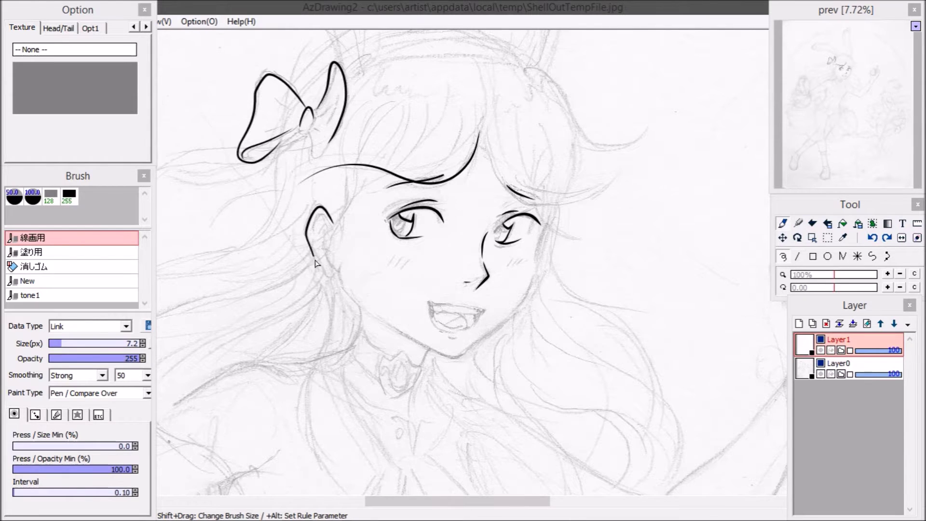
pyautogui.scroll(-5, 433, 117)
pyautogui.moveTo(425, 138); pyautogui.dragTo(463, 155)
# Lower brush smoothing to 17 and test it with practice loops
pyautogui.moveTo(240, 225)
pyautogui.mouseDown()
pyautogui.moveTo(321, 193)
pyautogui.moveTo(212, 313)
pyautogui.mouseUp()
pyautogui.click(147, 375)
pyautogui.scroll(8, 144, 415)
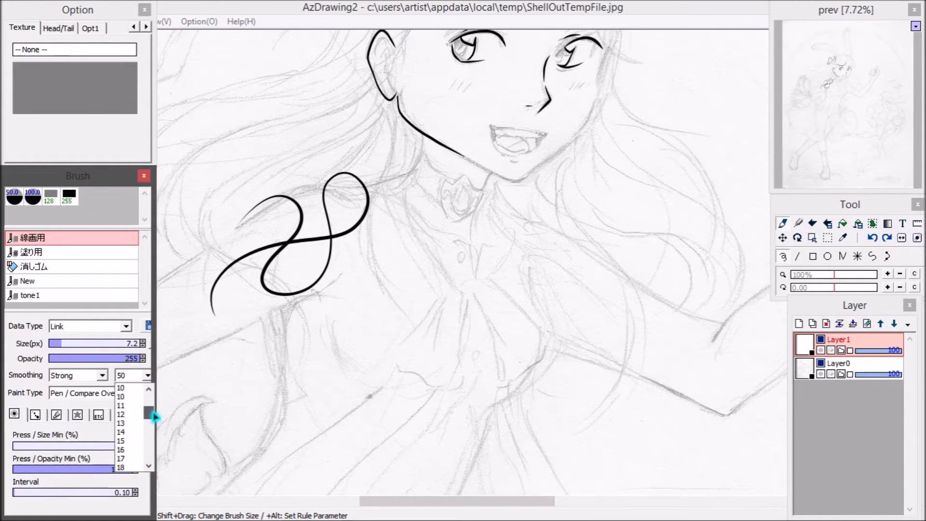
pyautogui.click(127, 424)
pyautogui.moveTo(175, 252); pyautogui.dragTo(243, 251)
pyautogui.moveTo(200, 132); pyautogui.dragTo(288, 211)
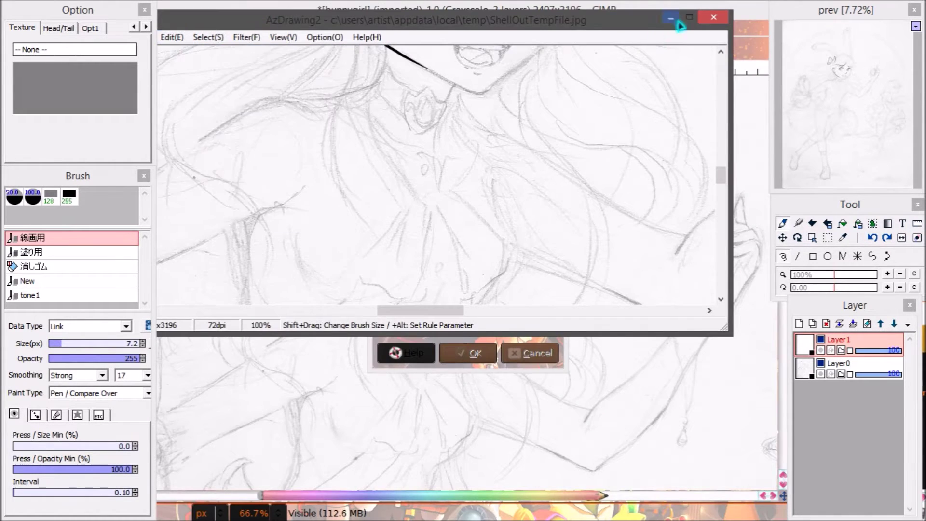
# Ink the upper lip line and thin the brush to size 3.8
pyautogui.moveTo(490, 125); pyautogui.dragTo(545, 132)
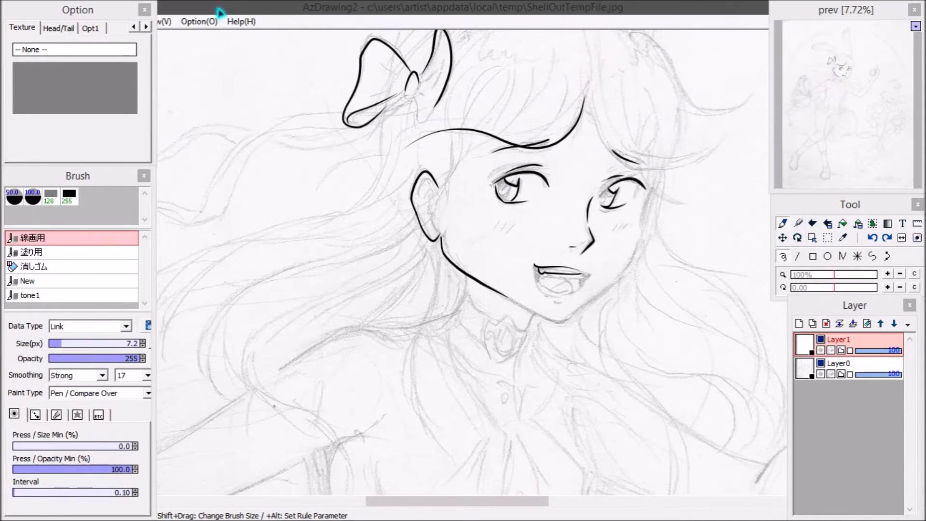
pyautogui.moveTo(111, 9); pyautogui.dragTo(92, 127)
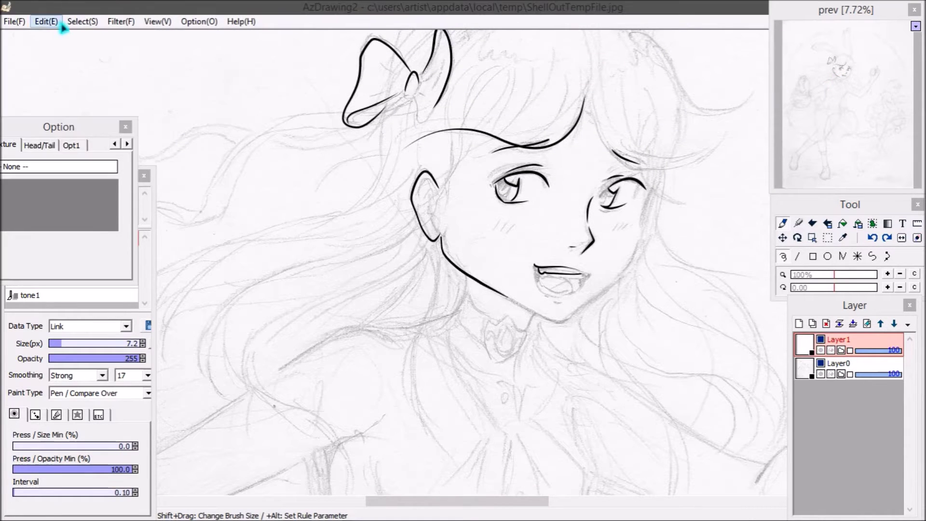
pyautogui.moveTo(64, 344); pyautogui.dragTo(53, 343)
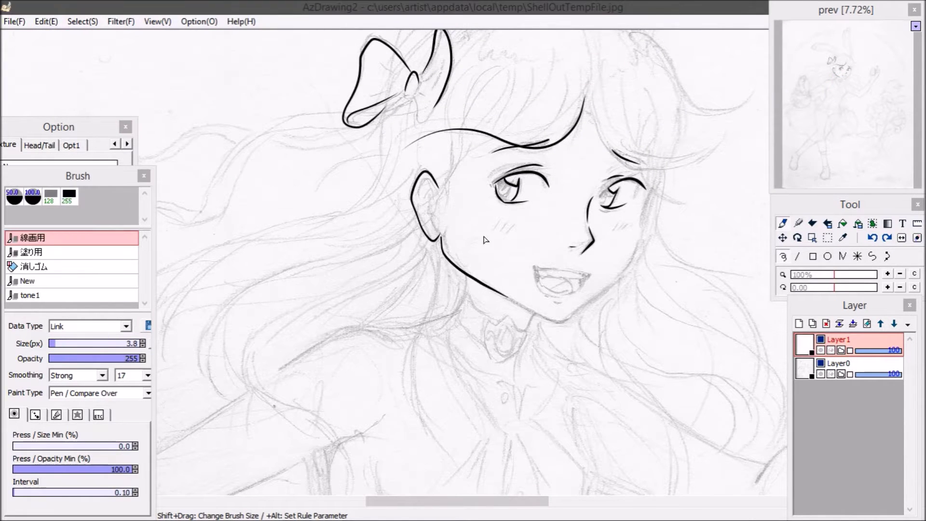
# Restore smoothing to 50, then ink the right cheek outline and the full ribbon tail
pyautogui.click(147, 375)
pyautogui.scroll(-5, 130, 434)
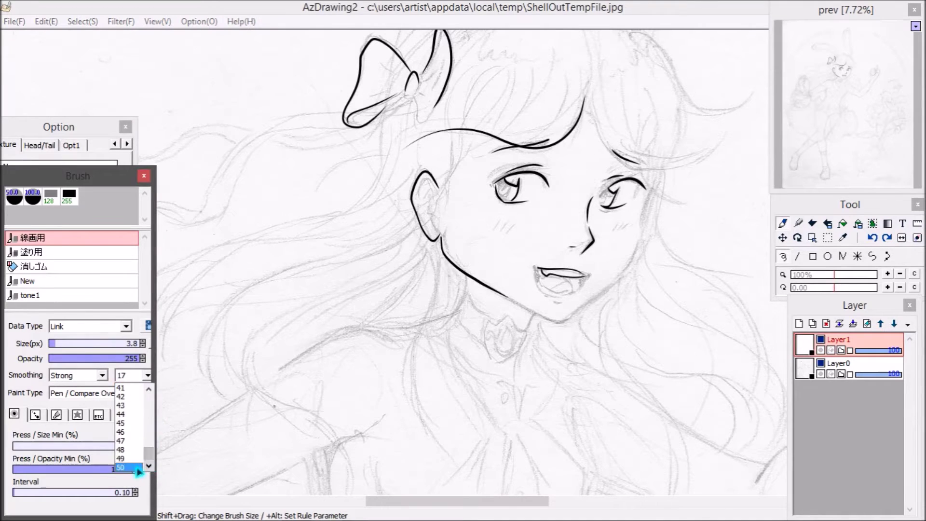
pyautogui.click(128, 434)
pyautogui.moveTo(649, 183)
pyautogui.mouseDown()
pyautogui.moveTo(642, 227)
pyautogui.moveTo(540, 320)
pyautogui.mouseUp()
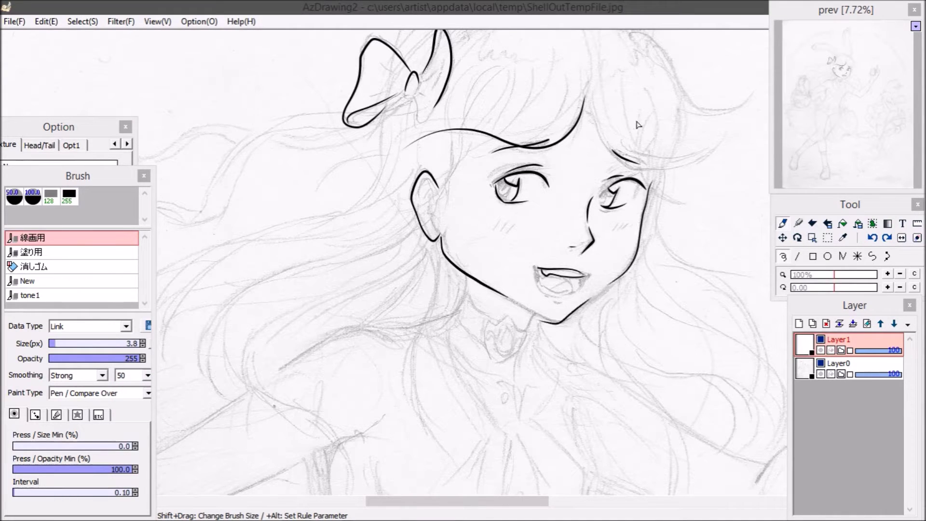
pyautogui.moveTo(346, 126); pyautogui.dragTo(212, 175)
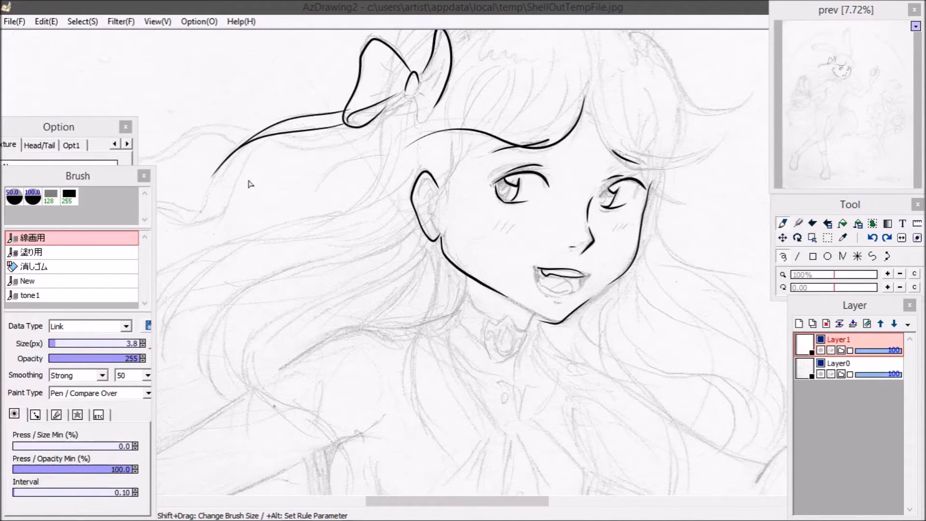
pyautogui.moveTo(212, 176); pyautogui.dragTo(173, 223)
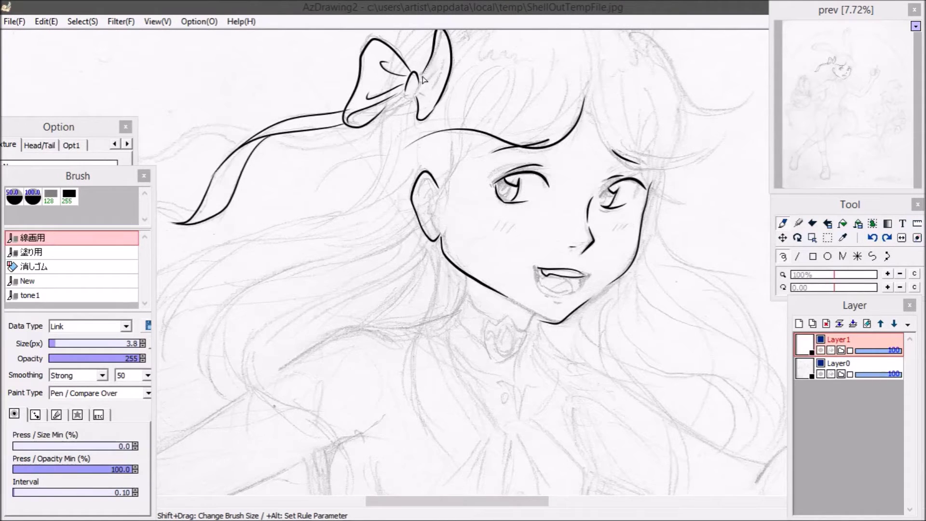
# Ink the neck line, three sweeping hair strands and the nose
pyautogui.moveTo(531, 314); pyautogui.dragTo(522, 380)
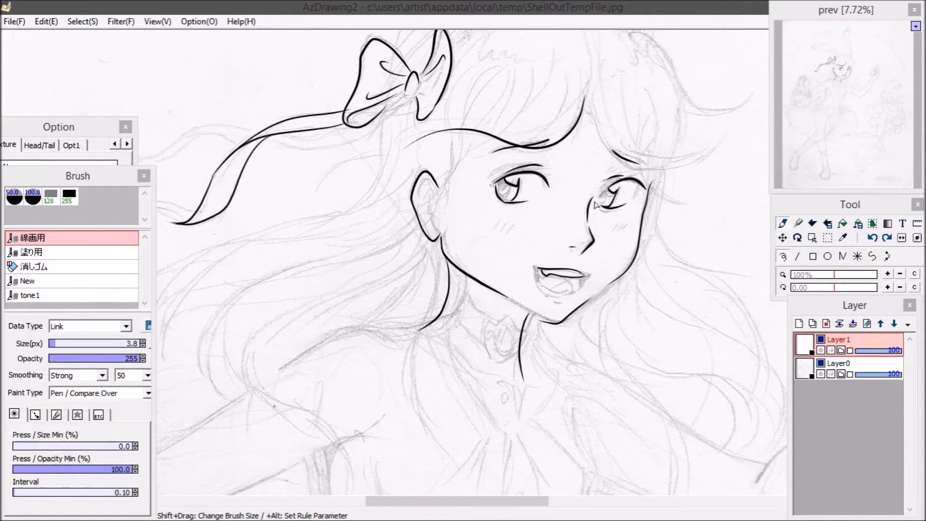
pyautogui.moveTo(510, 127)
pyautogui.mouseDown()
pyautogui.moveTo(383, 155)
pyautogui.moveTo(296, 209)
pyautogui.mouseUp()
pyautogui.moveTo(314, 179); pyautogui.dragTo(458, 144)
pyautogui.moveTo(381, 197)
pyautogui.mouseDown()
pyautogui.moveTo(256, 235)
pyautogui.moveTo(165, 321)
pyautogui.mouseUp()
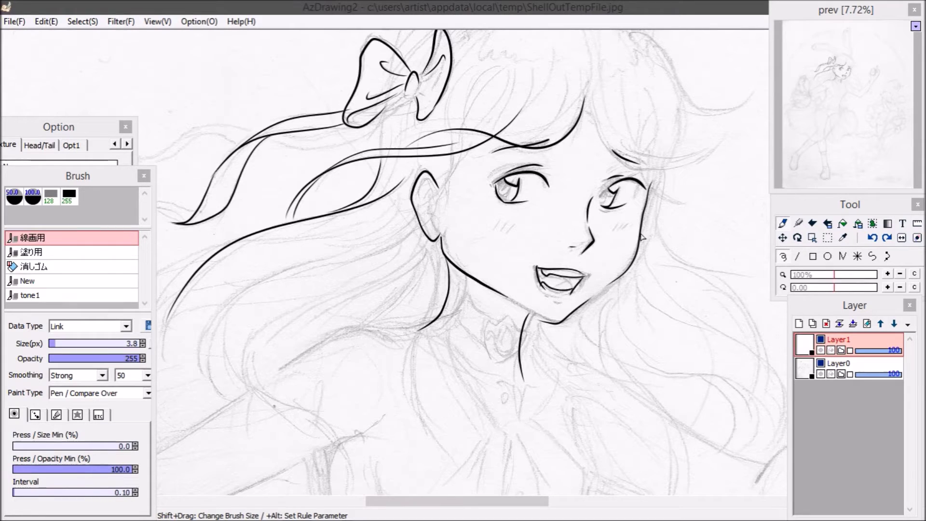
pyautogui.moveTo(594, 239); pyautogui.dragTo(562, 246)
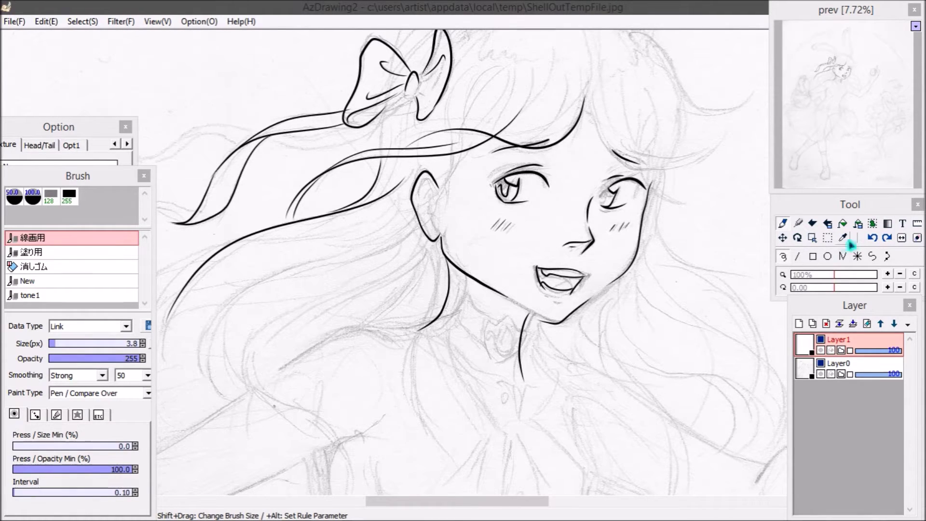
# Tilt the canvas view and briefly fade the ink layer to compare with the sketch
pyautogui.moveTo(834, 290); pyautogui.dragTo(840, 291)
pyautogui.click(797, 237)
pyautogui.moveTo(579, 242)
pyautogui.mouseDown()
pyautogui.moveTo(560, 189)
pyautogui.moveTo(572, 199)
pyautogui.mouseUp()
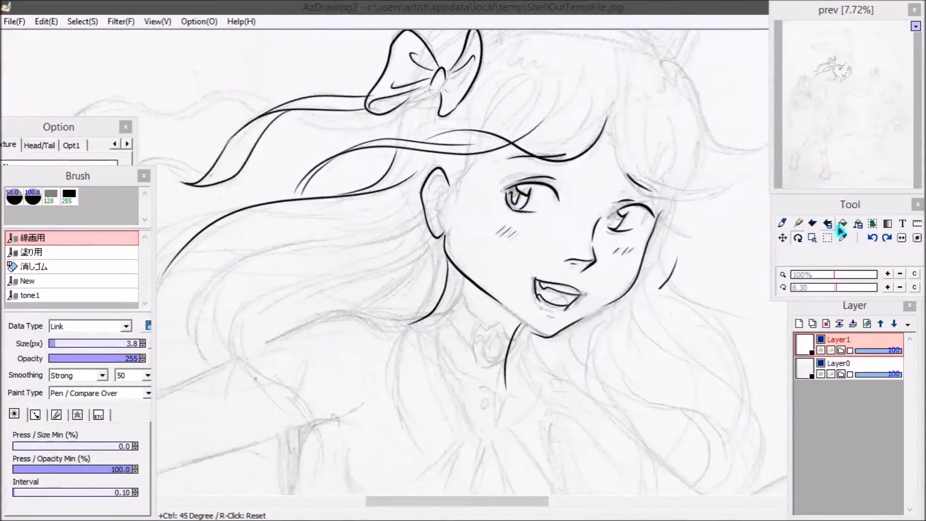
pyautogui.click(45, 22)
pyautogui.click(624, 87)
pyautogui.moveTo(857, 351); pyautogui.dragTo(901, 351)
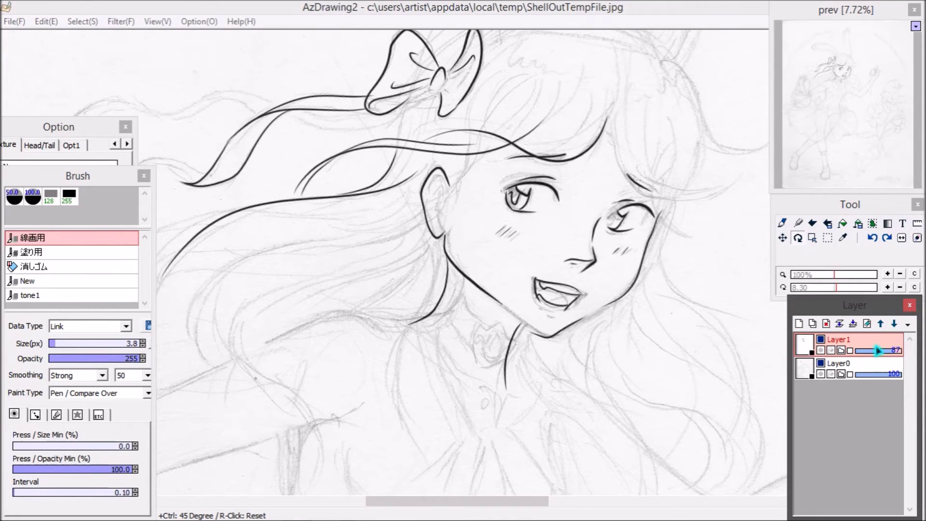
pyautogui.moveTo(554, 7); pyautogui.dragTo(554, 106)
# Close AzDrawing2, saving the inks back into GIMP
pyautogui.click(616, 117)
pyautogui.click(410, 313)
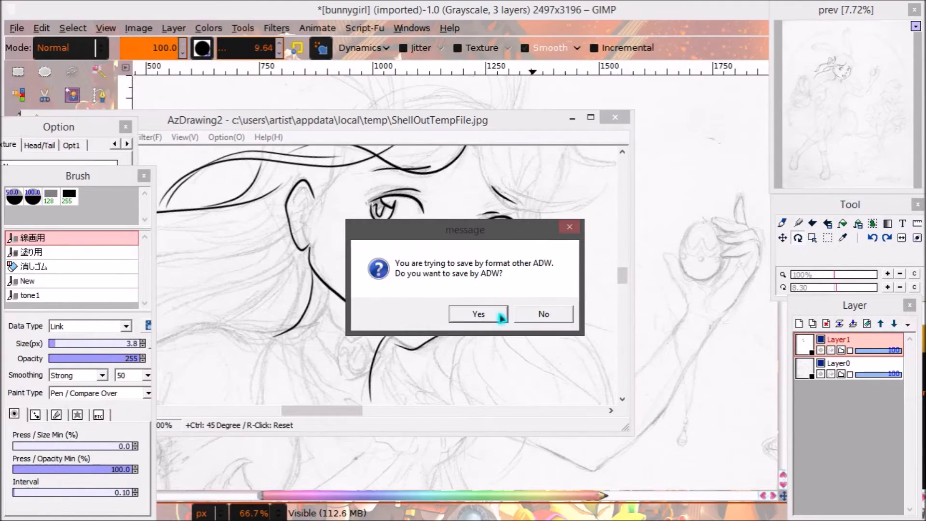
pyautogui.click(538, 314)
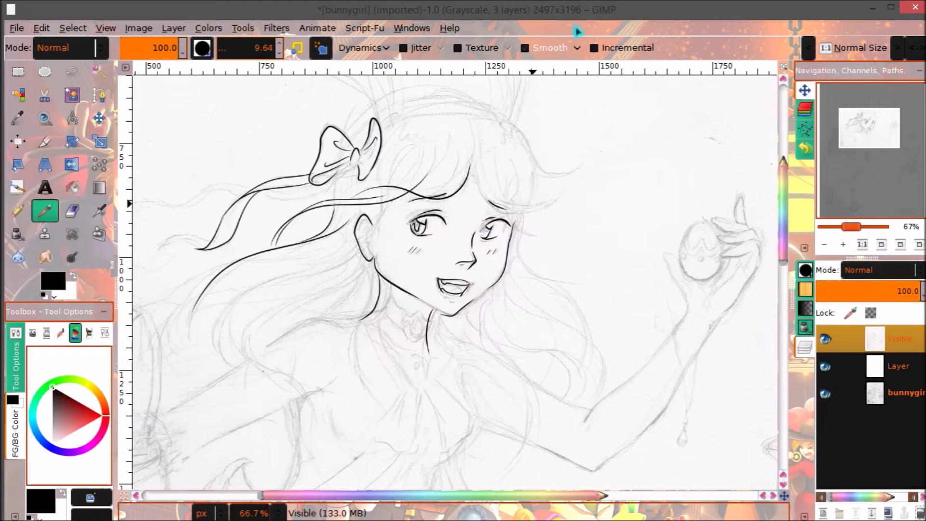
# Re-show ShellOut with CloudAlpaca as the program and send the sketch there
pyautogui.click(276, 28)
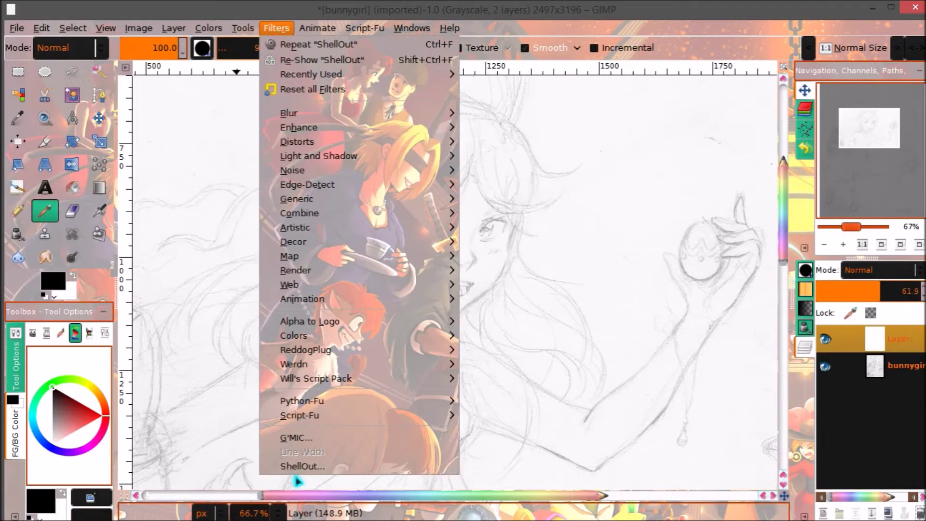
pyautogui.click(301, 60)
pyautogui.click(491, 298)
pyautogui.click(480, 319)
pyautogui.click(468, 353)
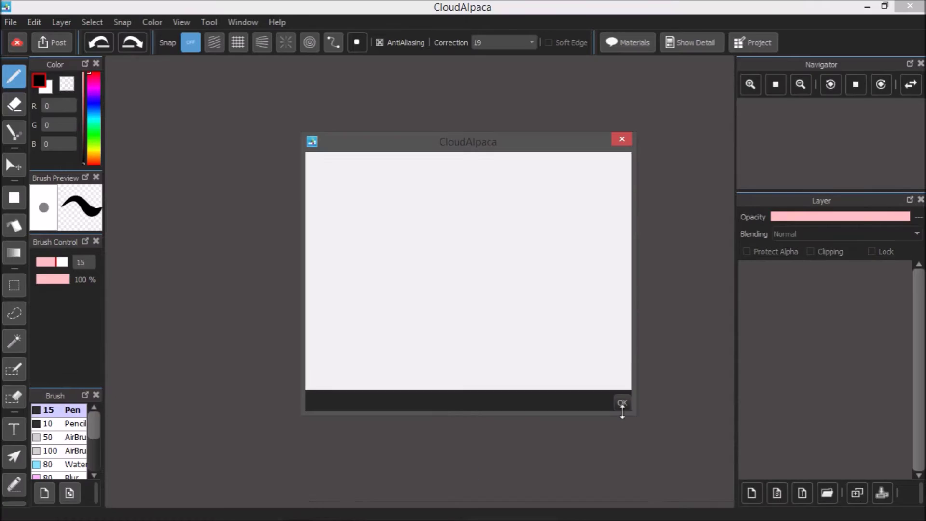
# Zoom onto the face and ink the left eyebrow, left eyelid and bow outline
pyautogui.scroll(2, 482, 172)
pyautogui.scroll(2, 482, 172)
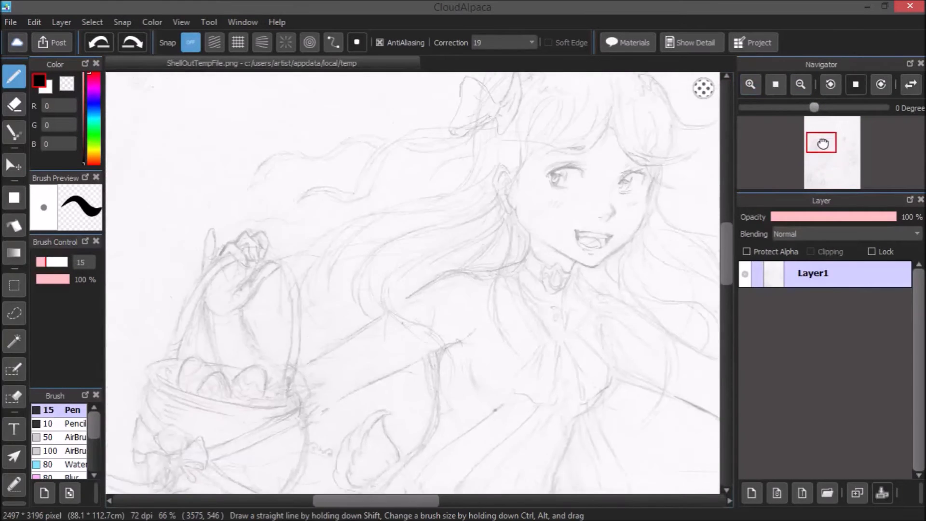
pyautogui.scroll(2, 482, 172)
pyautogui.moveTo(482, 171); pyautogui.dragTo(563, 160)
pyautogui.click(99, 42)
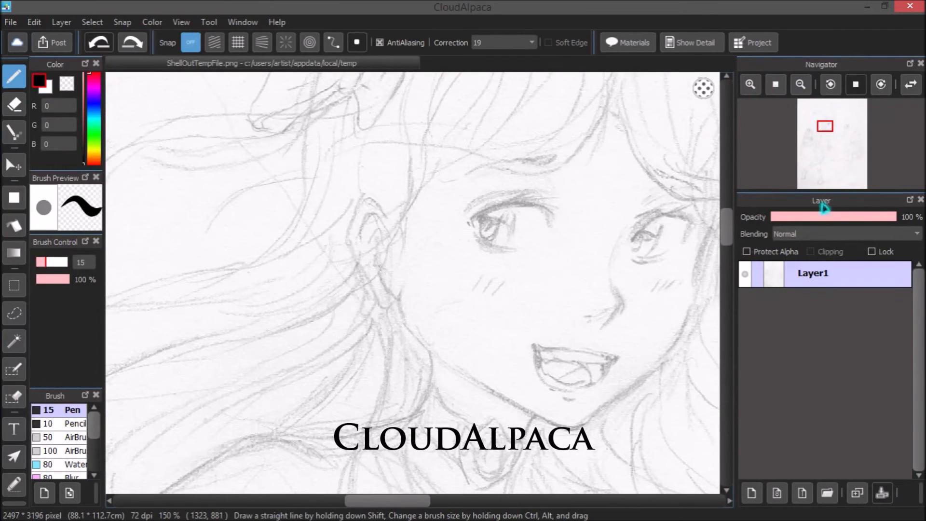
pyautogui.click(799, 84)
pyautogui.moveTo(438, 238); pyautogui.dragTo(482, 221)
pyautogui.moveTo(439, 258); pyautogui.dragTo(474, 251)
pyautogui.moveTo(391, 187)
pyautogui.mouseDown()
pyautogui.moveTo(392, 212)
pyautogui.moveTo(351, 178)
pyautogui.moveTo(385, 197)
pyautogui.mouseUp()
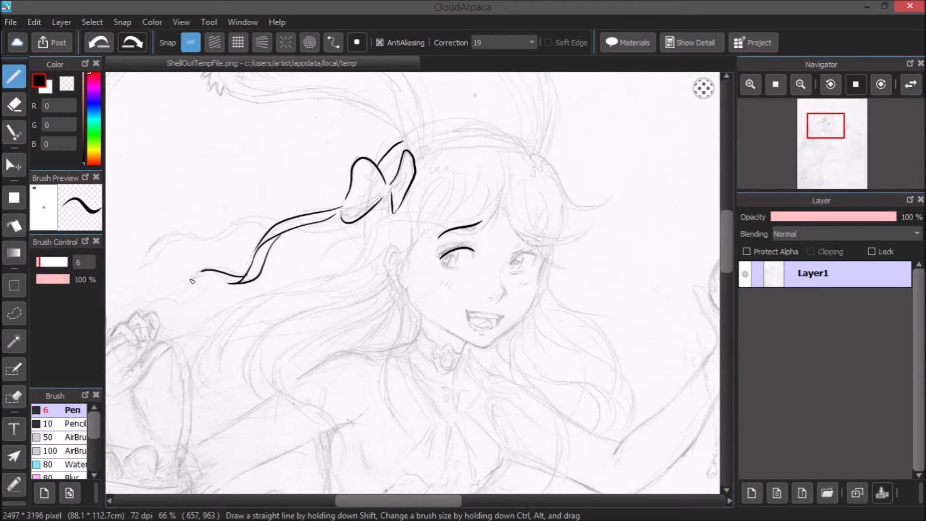
# Ink the nose and both corners of the mouth
pyautogui.scroll(2, 511, 217)
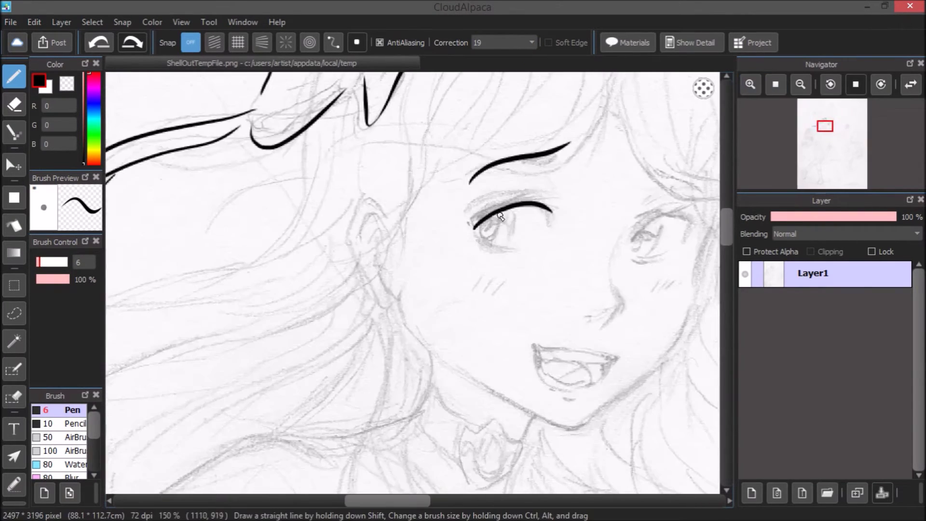
pyautogui.moveTo(609, 281); pyautogui.dragTo(601, 325)
pyautogui.moveTo(615, 359); pyautogui.dragTo(604, 372)
pyautogui.moveTo(543, 371); pyautogui.dragTo(532, 344)
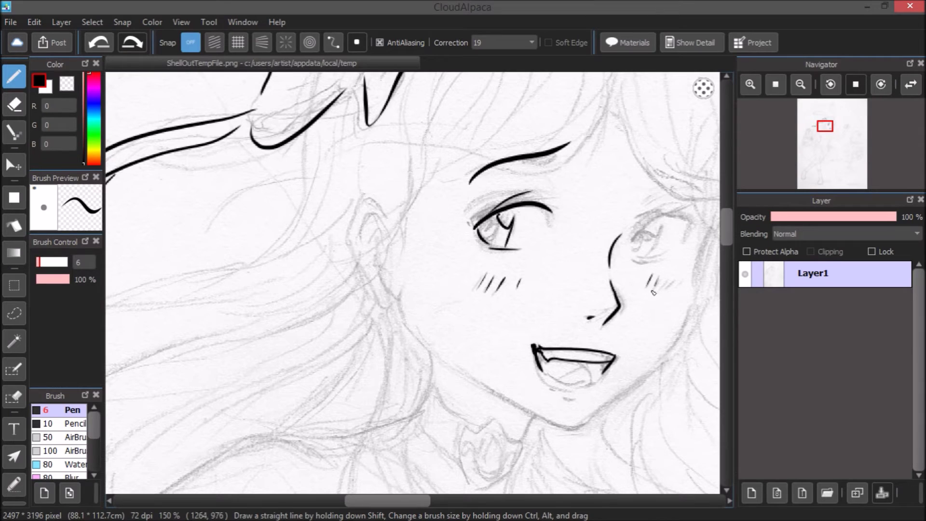
# With a thinner pen on a rotated view, ink hair strands beside the face and along the top
pyautogui.moveTo(825, 126)
pyautogui.mouseDown()
pyautogui.moveTo(828, 139)
pyautogui.moveTo(831, 125)
pyautogui.mouseUp()
pyautogui.moveTo(410, 166); pyautogui.dragTo(444, 120)
pyautogui.click(34, 22)
pyautogui.click(121, 66)
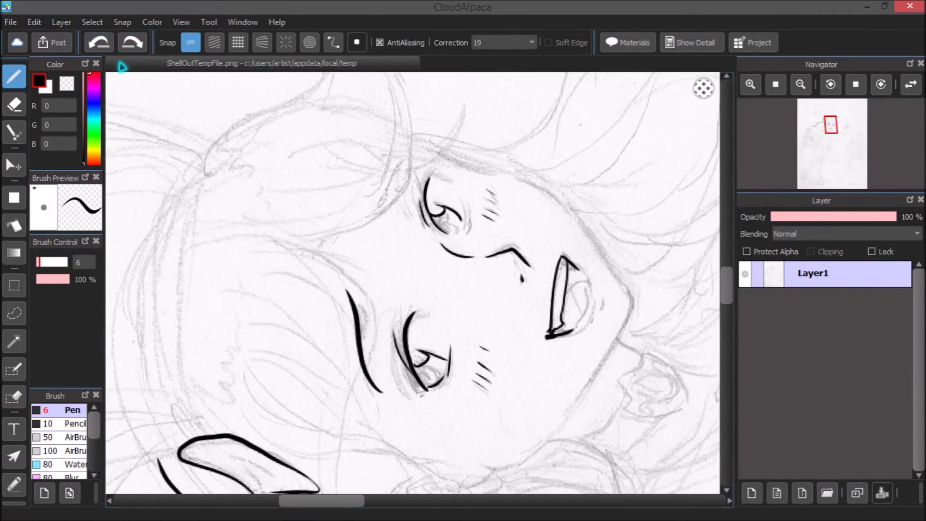
pyautogui.press('[')
pyautogui.moveTo(412, 155)
pyautogui.mouseDown()
pyautogui.moveTo(467, 100)
pyautogui.moveTo(429, 167)
pyautogui.mouseUp()
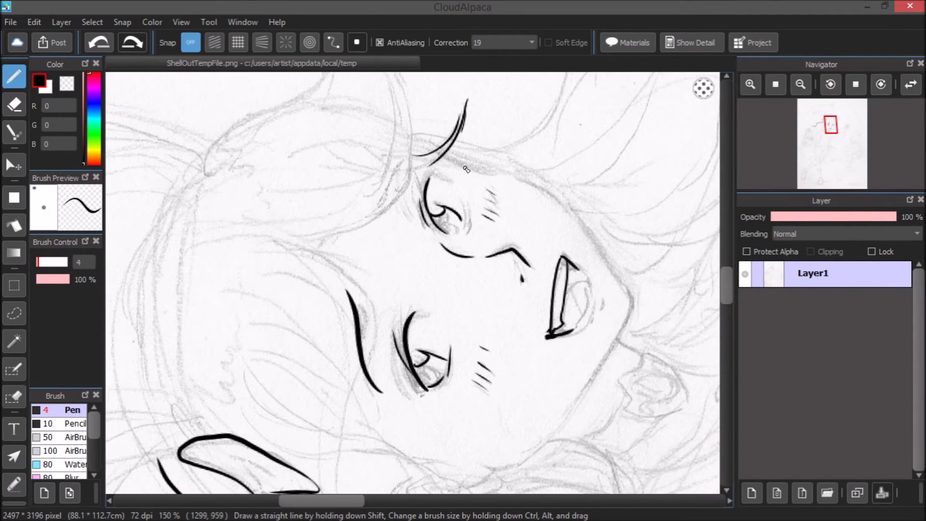
pyautogui.moveTo(772, 107); pyautogui.dragTo(791, 108)
# Ink the bangs, forehead line and hairline, then set the view back upright
pyautogui.moveTo(422, 119)
pyautogui.mouseDown()
pyautogui.moveTo(535, 109)
pyautogui.moveTo(293, 100)
pyautogui.mouseUp()
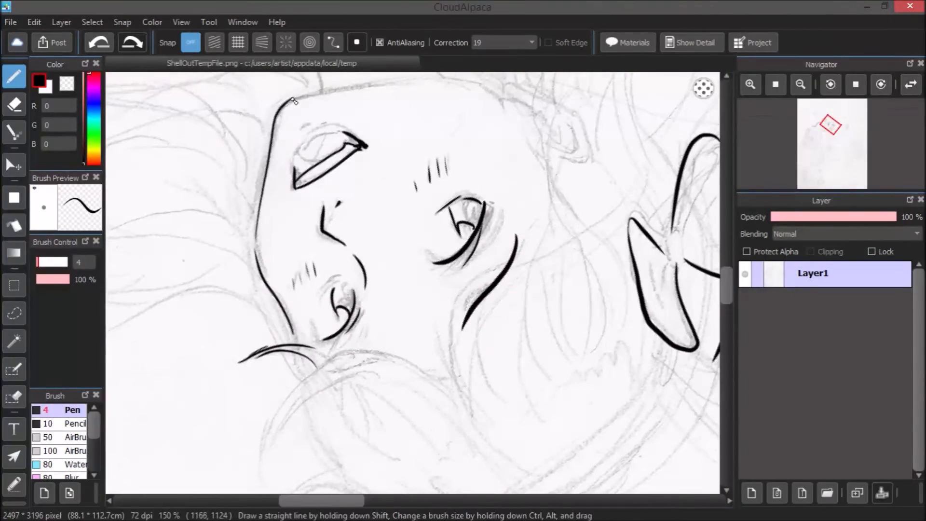
pyautogui.moveTo(826, 108)
pyautogui.mouseDown()
pyautogui.moveTo(839, 108)
pyautogui.moveTo(813, 108)
pyautogui.mouseUp()
pyautogui.moveTo(426, 167); pyautogui.dragTo(299, 275)
pyautogui.moveTo(164, 277); pyautogui.dragTo(270, 245)
pyautogui.moveTo(442, 195); pyautogui.dragTo(605, 217)
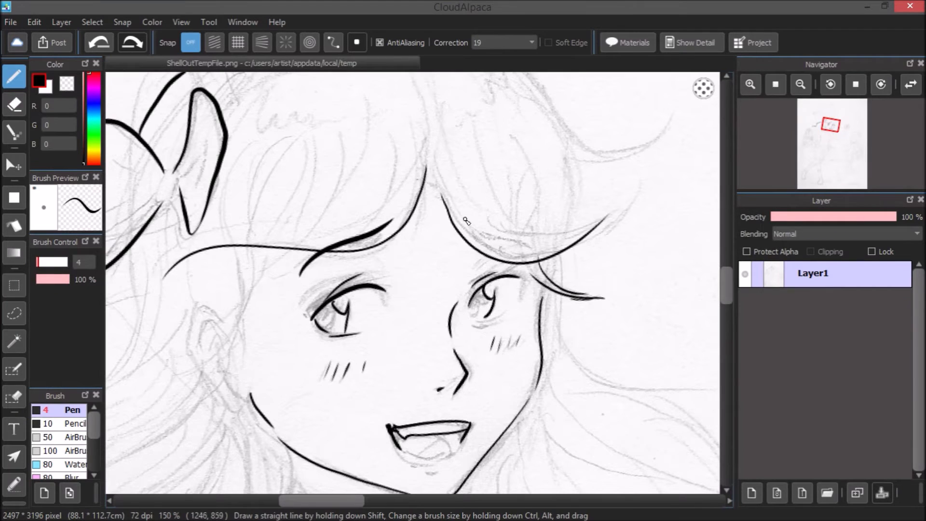
pyautogui.moveTo(831, 125); pyautogui.dragTo(818, 139)
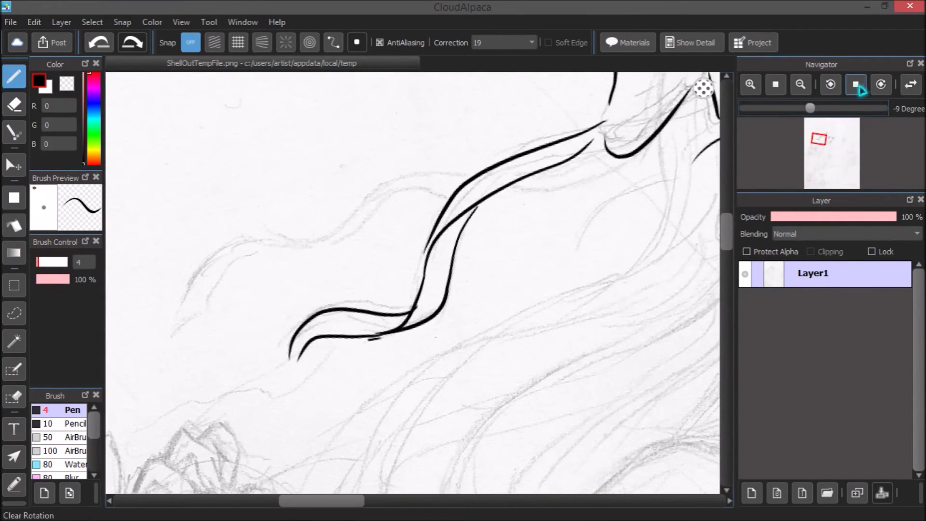
pyautogui.click(857, 86)
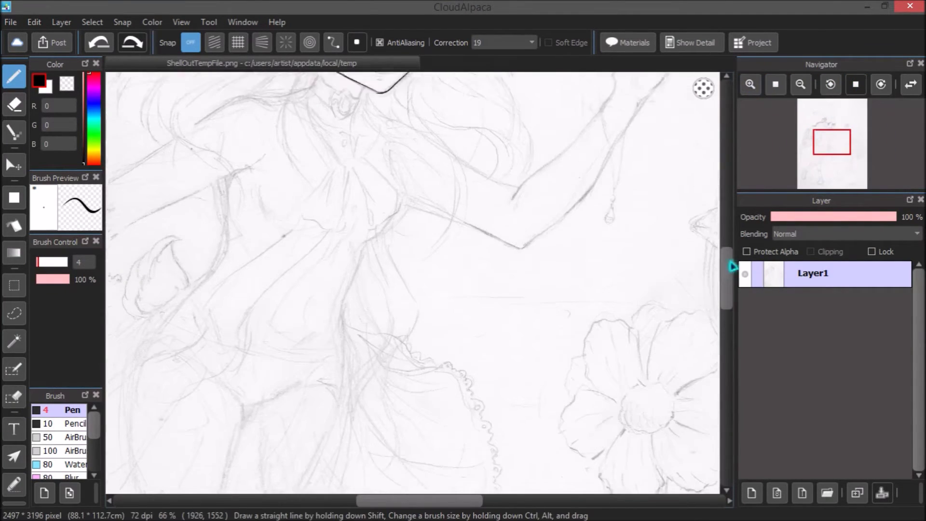
# Ink the raised forearm and the egg outline in the hand
pyautogui.scroll(3, 732, 267)
pyautogui.moveTo(511, 355); pyautogui.dragTo(560, 311)
pyautogui.hotkey('ctrl', 'z')
pyautogui.moveTo(617, 236); pyautogui.dragTo(595, 275)
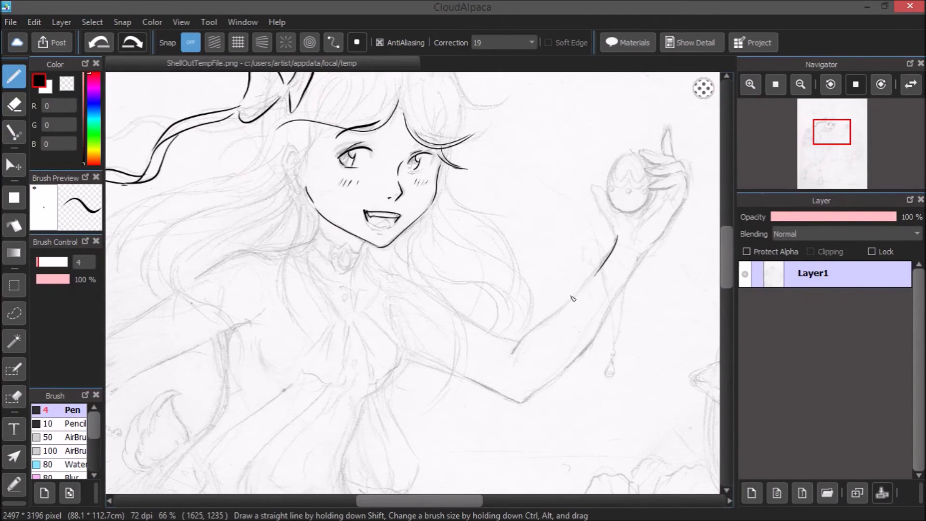
pyautogui.moveTo(549, 321); pyautogui.dragTo(512, 366)
pyautogui.moveTo(629, 150)
pyautogui.mouseDown()
pyautogui.moveTo(606, 188)
pyautogui.moveTo(646, 164)
pyautogui.mouseUp()
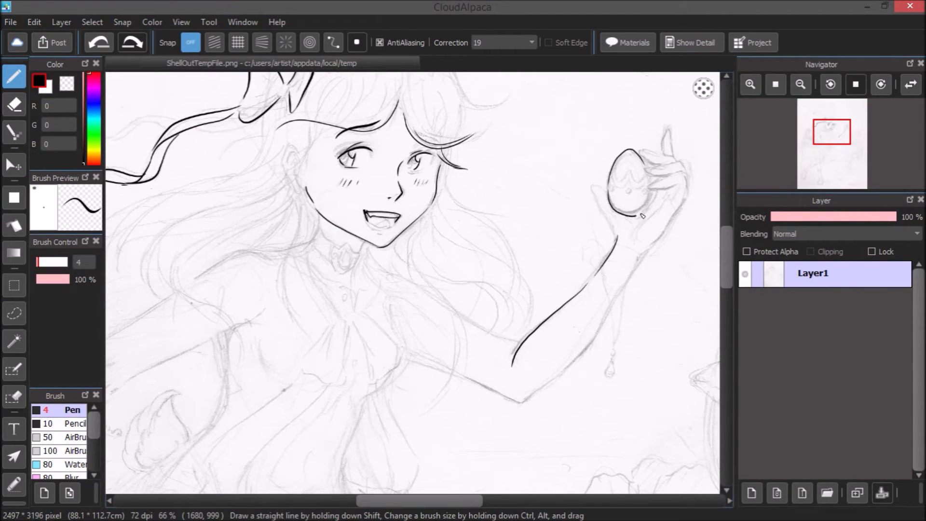
# Ink the neck, the line under the jaw and three lower-left hair strands
pyautogui.moveTo(363, 241); pyautogui.dragTo(357, 282)
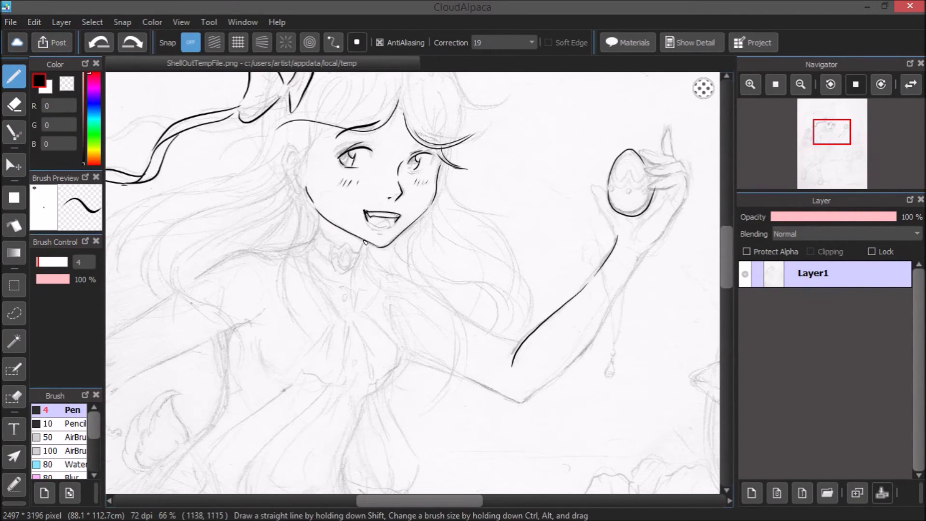
pyautogui.moveTo(316, 207); pyautogui.dragTo(301, 241)
pyautogui.moveTo(225, 258); pyautogui.dragTo(192, 280)
pyautogui.moveTo(265, 309); pyautogui.dragTo(180, 357)
pyautogui.moveTo(180, 287); pyautogui.dragTo(118, 330)
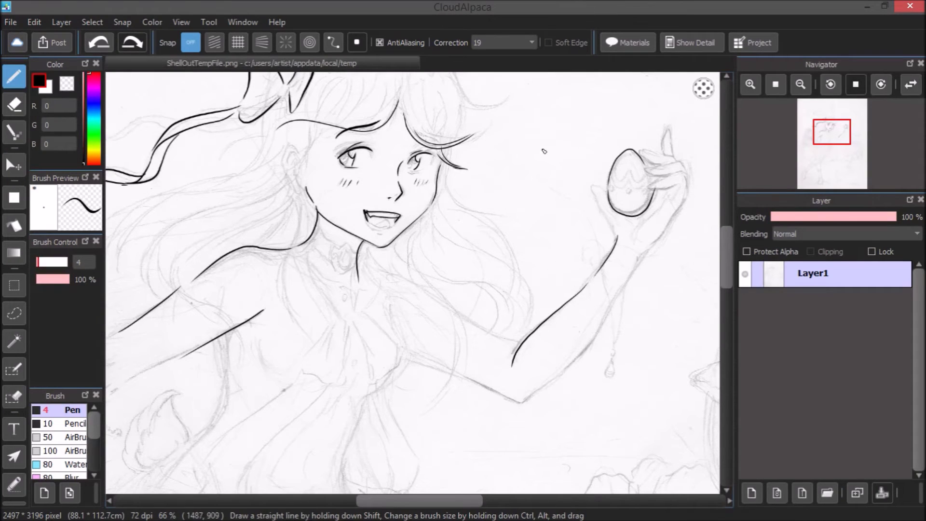
# Undo a test squiggle, close the drawing and save it as a transparent PNG
pyautogui.moveTo(530, 130)
pyautogui.mouseDown()
pyautogui.moveTo(564, 145)
pyautogui.moveTo(627, 107)
pyautogui.mouseUp()
pyautogui.hotkey('ctrl', 'z')
pyautogui.hotkey('alt', 'F4')
pyautogui.click(516, 288)
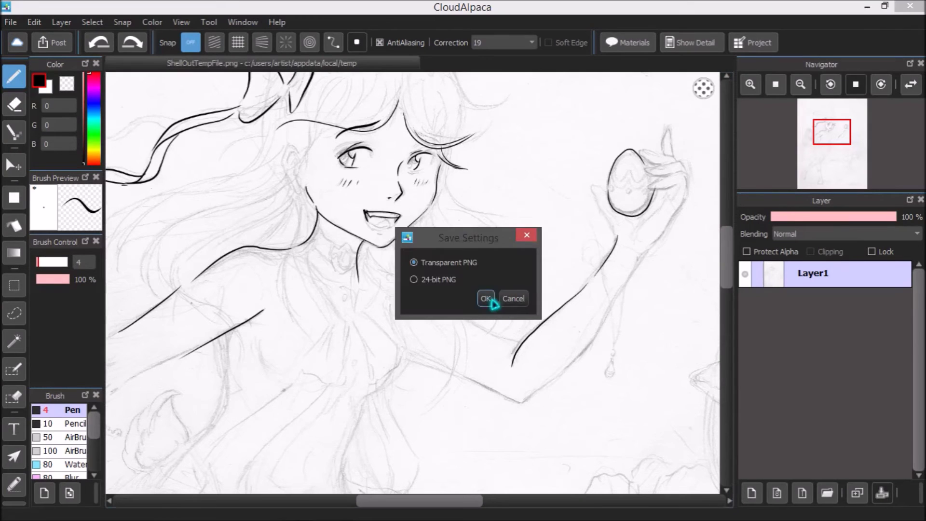
pyautogui.click(512, 295)
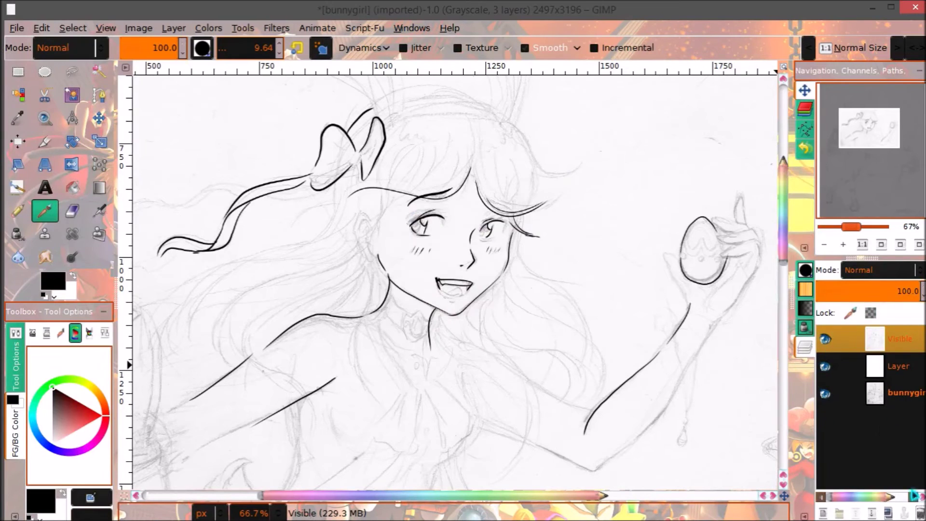
# Remove the returned Visible ink layer and send the sketch to Krita through ShellOut
pyautogui.hotkey('ctrl', 'z')
pyautogui.click(277, 28)
pyautogui.click(289, 467)
pyautogui.click(492, 297)
pyautogui.press('Escape')
pyautogui.press('Return')
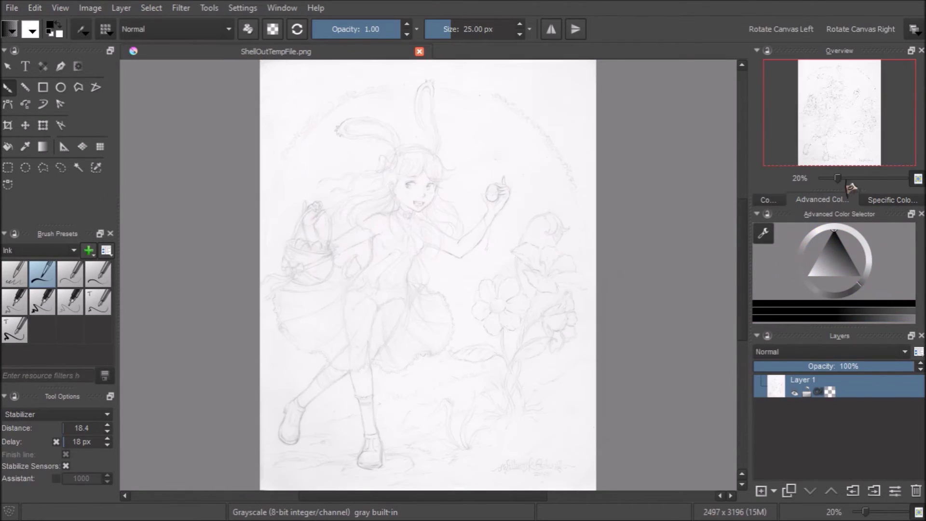
# View the face at 100% and add a new empty layer above the sketch
pyautogui.click(858, 178)
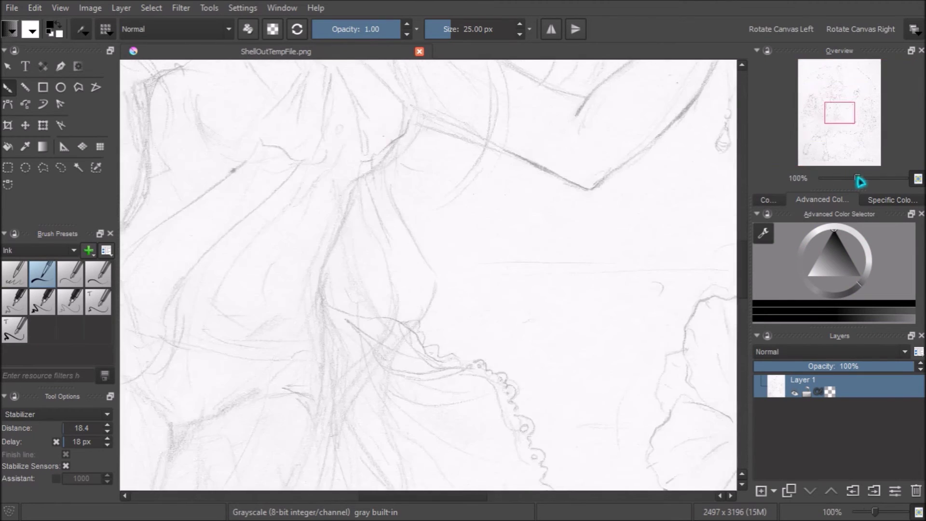
pyautogui.click(838, 96)
pyautogui.click(762, 490)
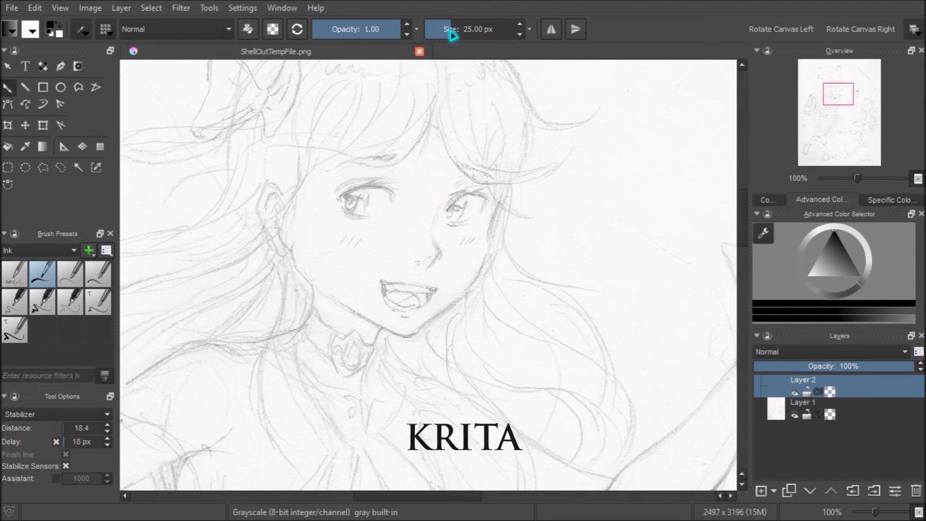
# Ink an arc over the right eye with a ~2 px brush, undoing trial nose and left-eye strokes
pyautogui.moveTo(452, 34); pyautogui.dragTo(436, 34)
pyautogui.moveTo(449, 206); pyautogui.dragTo(488, 194)
pyautogui.click(519, 25)
pyautogui.moveTo(341, 193); pyautogui.dragTo(392, 191)
pyautogui.moveTo(475, 29); pyautogui.dragTo(437, 29)
pyautogui.moveTo(431, 228); pyautogui.dragTo(435, 268)
pyautogui.hotkey('ctrl', 'z')
pyautogui.hotkey('ctrl', 'z')
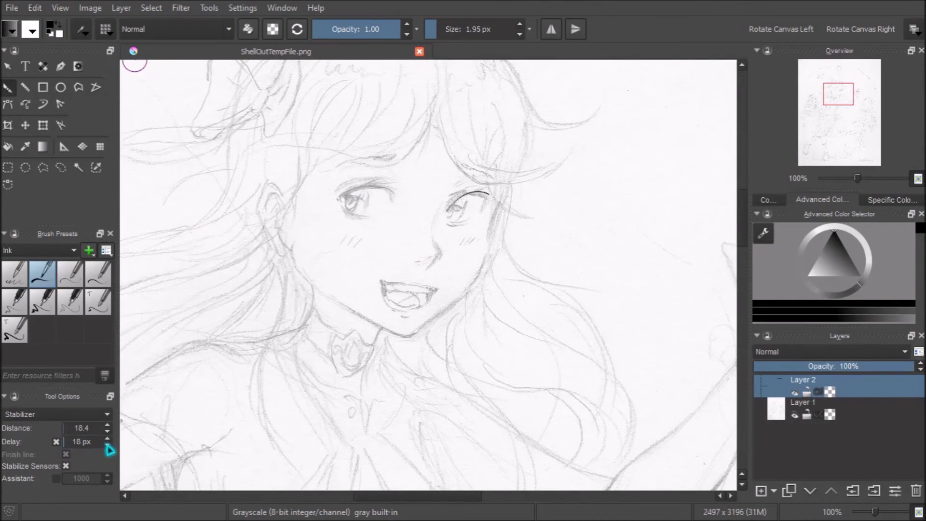
# Set the Stabilizer distance to 3.0, enlarge the brush and ink the left eye's upper lid
pyautogui.click(106, 431)
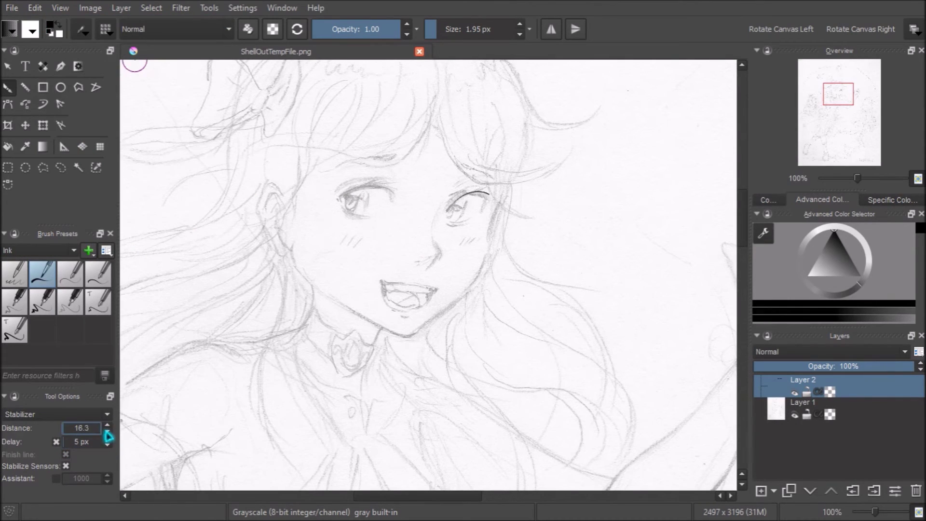
pyautogui.click(63, 429)
pyautogui.press(']')
pyautogui.moveTo(341, 193); pyautogui.dragTo(371, 187)
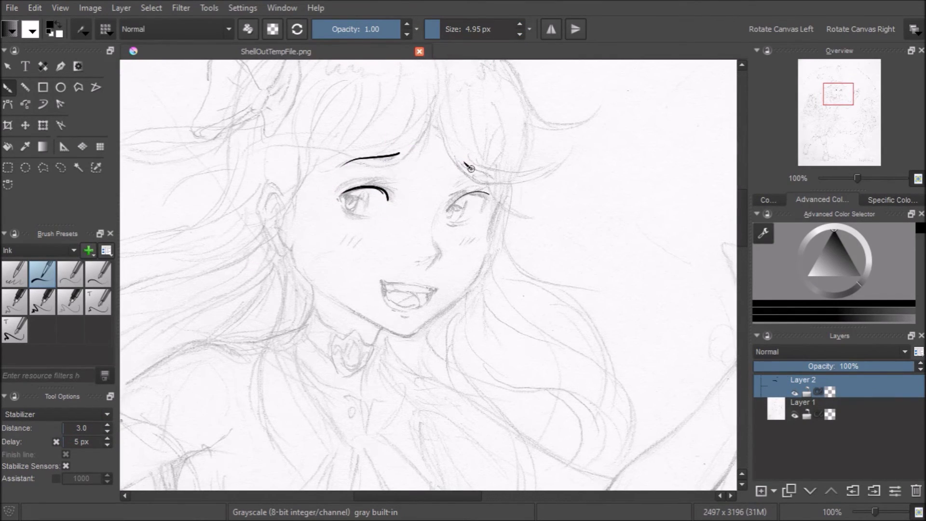
# Undo the recent face strokes and switch to the Ink_brush_25 preset at 200% zoom
pyautogui.click(35, 7)
pyautogui.click(58, 16)
pyautogui.click(57, 16)
pyautogui.click(14, 274)
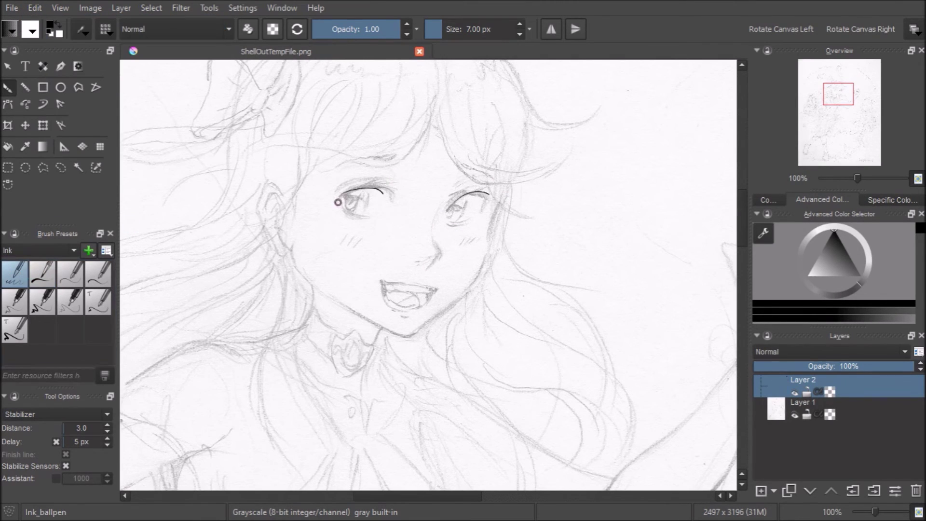
pyautogui.press('+')
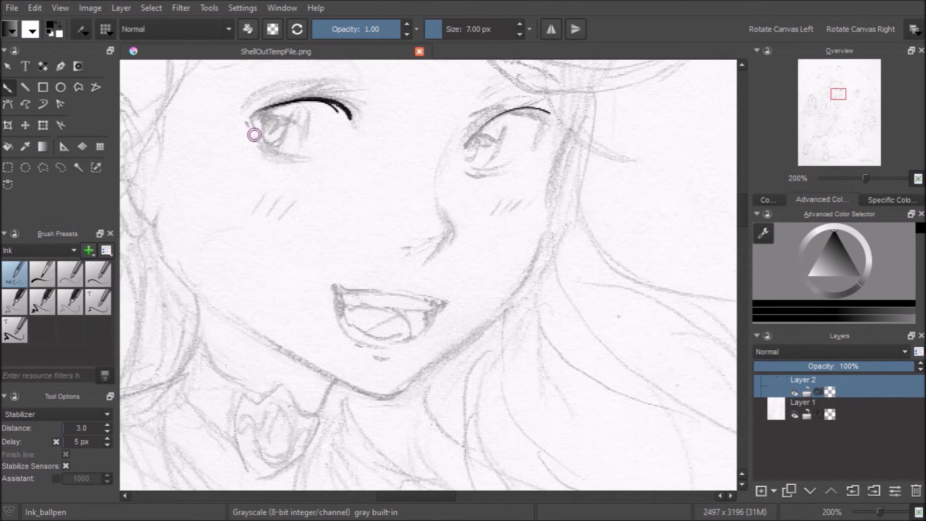
pyautogui.click(43, 274)
# Ink the nose line and the open mouth's upper lip with a thinner brush
pyautogui.moveTo(258, 189); pyautogui.dragTo(338, 206)
pyautogui.click(35, 8)
pyautogui.click(58, 16)
pyautogui.moveTo(459, 30); pyautogui.dragTo(440, 41)
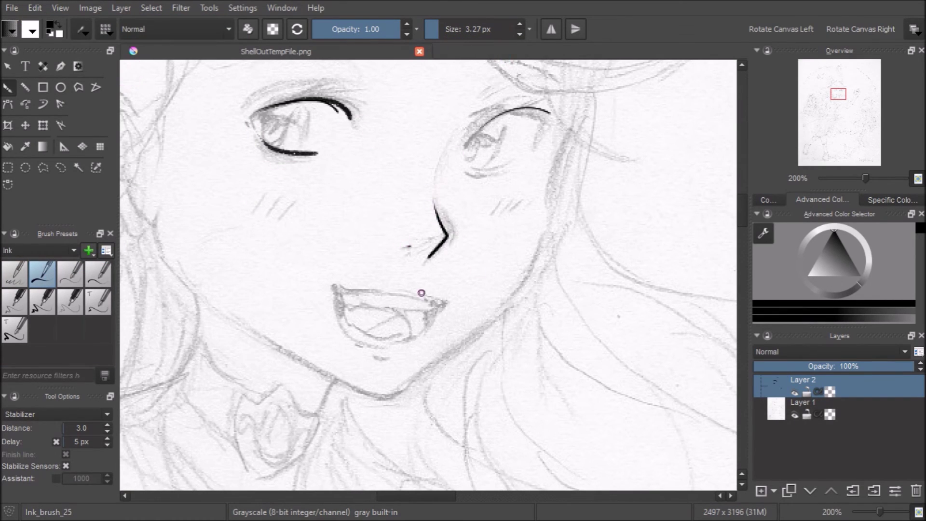
pyautogui.moveTo(341, 290); pyautogui.dragTo(415, 331)
# Undo an unsmoothed cheek stroke, then switch to Basic Smoothing and zoom back to 100%
pyautogui.click(56, 414)
pyautogui.moveTo(211, 307); pyautogui.dragTo(251, 327)
pyautogui.hotkey('ctrl', 'z')
pyautogui.click(55, 414)
pyautogui.click(28, 424)
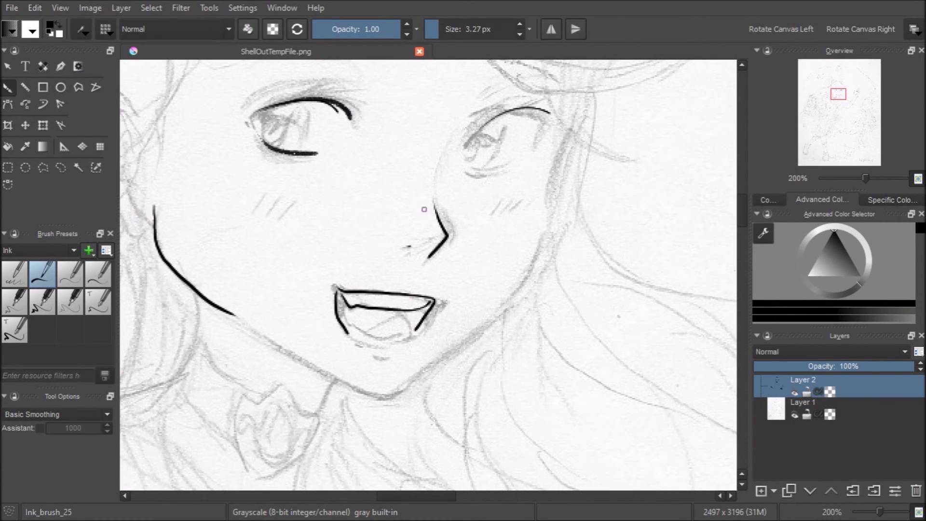
pyautogui.moveTo(866, 178); pyautogui.dragTo(857, 178)
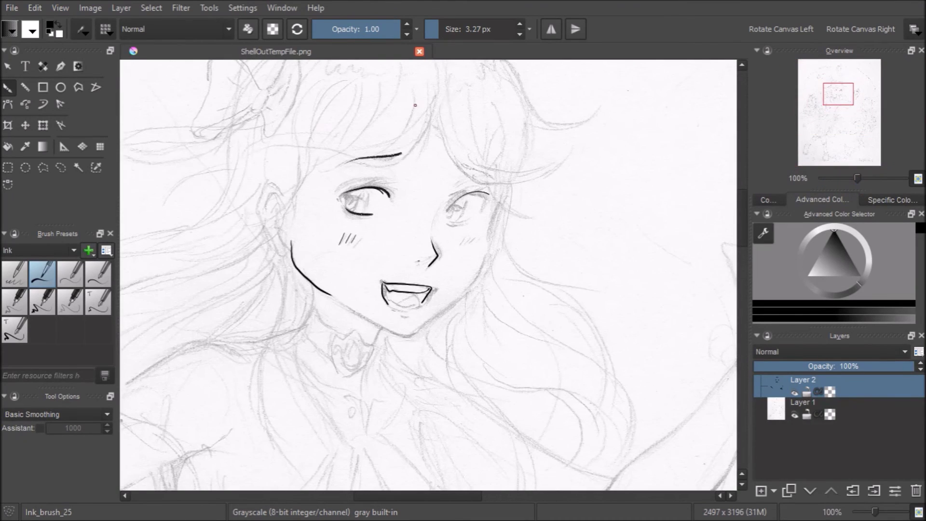
# Switch smoothing to Stabilizer and ink two hair strands across the forehead
pyautogui.click(55, 414)
pyautogui.click(29, 459)
pyautogui.moveTo(394, 94); pyautogui.dragTo(326, 156)
pyautogui.moveTo(426, 107); pyautogui.dragTo(305, 170)
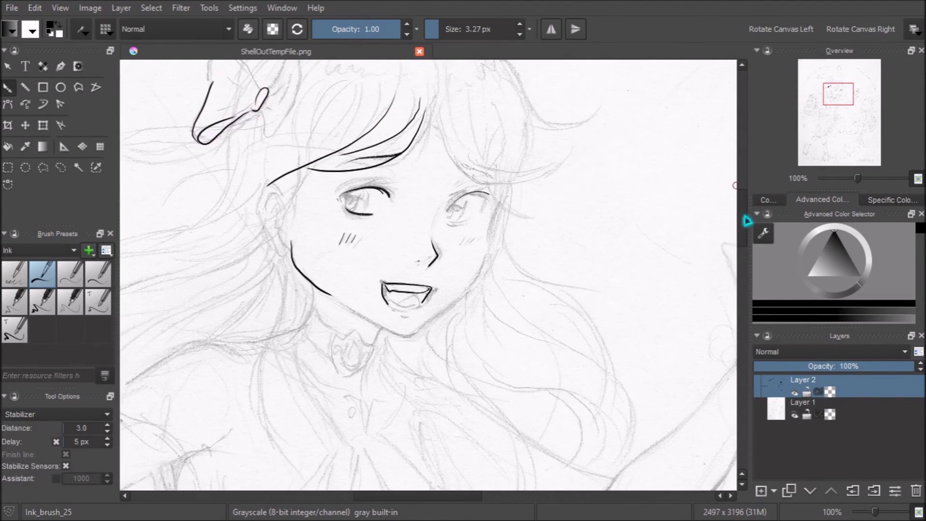
pyautogui.scroll(5, 209, 202)
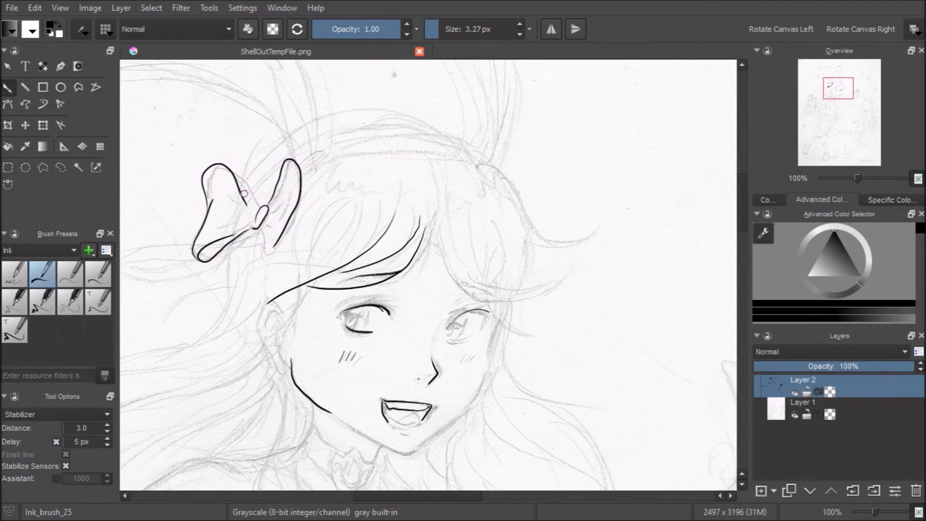
# Adjust the Stabilizer distance and delay while inking the left-side and top hair strands
pyautogui.moveTo(80, 428)
pyautogui.mouseDown()
pyautogui.moveTo(93, 428)
pyautogui.moveTo(87, 441)
pyautogui.mouseUp()
pyautogui.moveTo(231, 264); pyautogui.dragTo(179, 367)
pyautogui.moveTo(346, 123); pyautogui.dragTo(426, 124)
pyautogui.moveTo(81, 428)
pyautogui.mouseDown()
pyautogui.moveTo(68, 428)
pyautogui.moveTo(70, 441)
pyautogui.mouseUp()
# Ink the right-side hair strands, a forehead strand and the line under the right eye
pyautogui.moveTo(451, 155); pyautogui.dragTo(548, 239)
pyautogui.moveTo(443, 231); pyautogui.dragTo(570, 249)
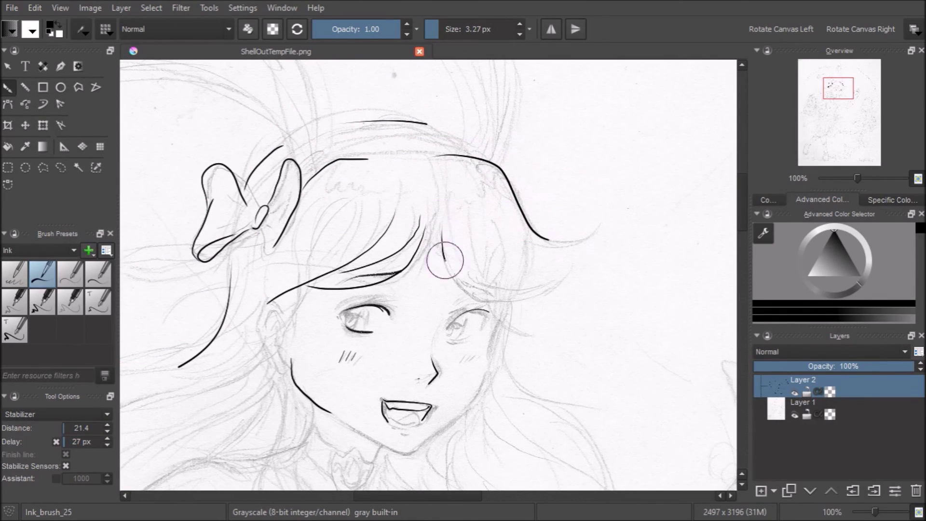
pyautogui.moveTo(451, 190); pyautogui.dragTo(498, 276)
pyautogui.moveTo(481, 319); pyautogui.dragTo(462, 343)
pyautogui.moveTo(577, 116)
pyautogui.mouseDown()
pyautogui.moveTo(606, 125)
pyautogui.moveTo(573, 172)
pyautogui.mouseUp()
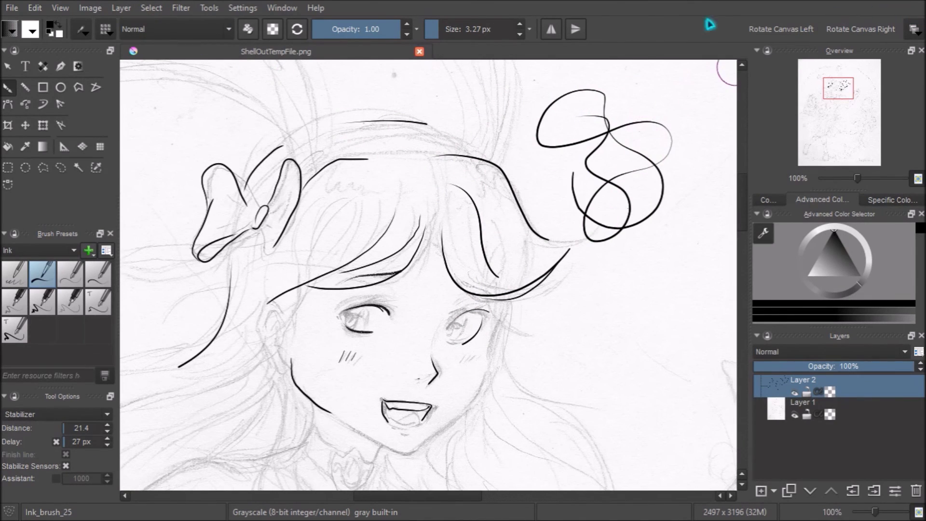
# Quit Krita, discarding the unsaved inking
pyautogui.click(11, 8)
pyautogui.click(19, 331)
pyautogui.click(468, 281)
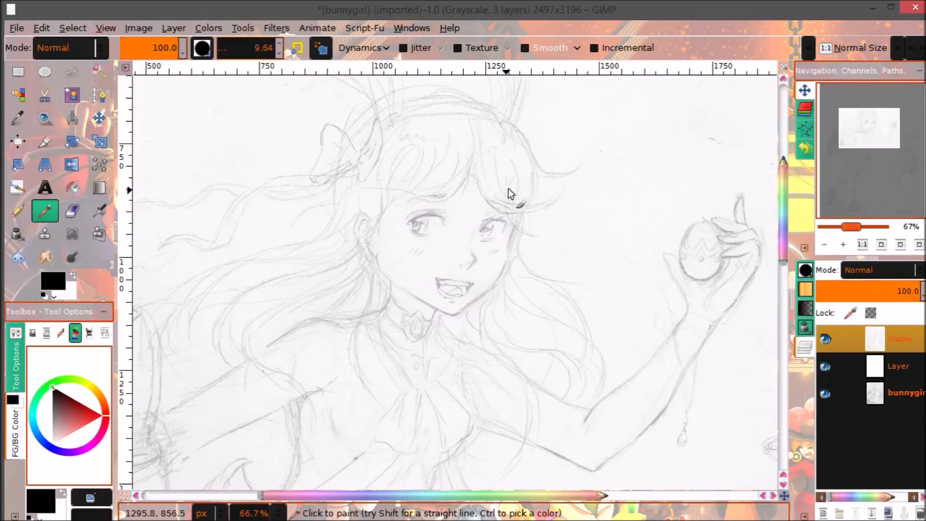
# Scribble two freehand paintbrush loops over the sketch's upper left
pyautogui.moveTo(224, 128); pyautogui.dragTo(148, 244)
pyautogui.moveTo(233, 190); pyautogui.dragTo(261, 145)
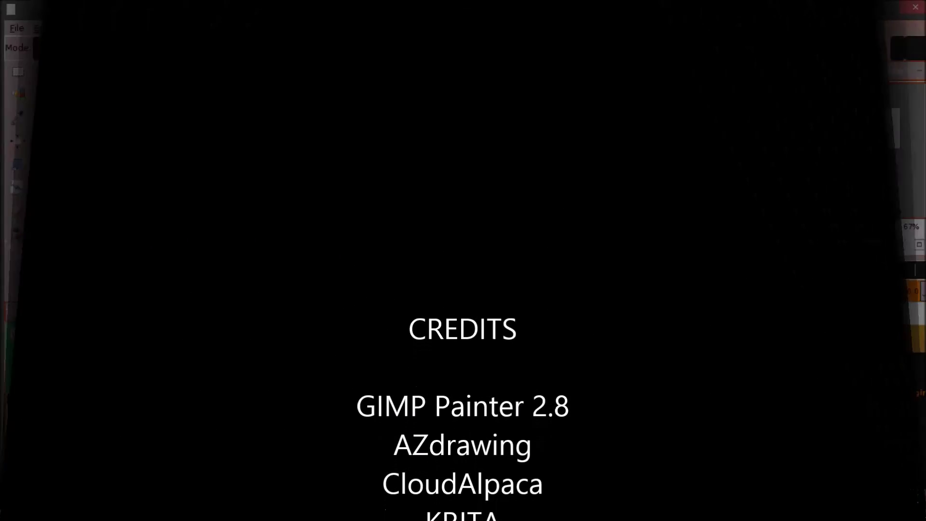